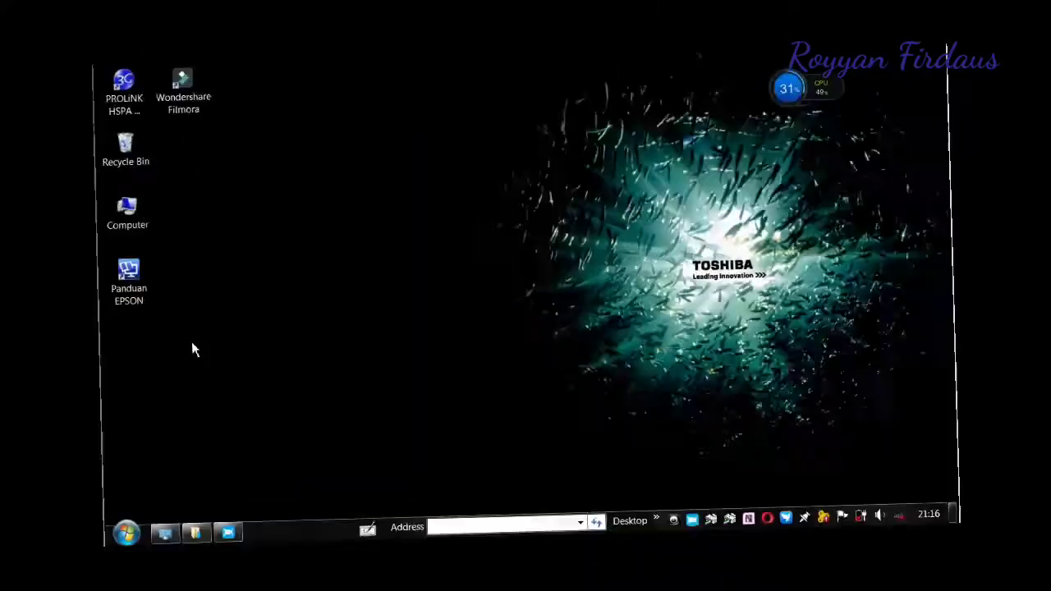
- Launch PhotoScape from the Windows 7 Start menu
click(26, 577)
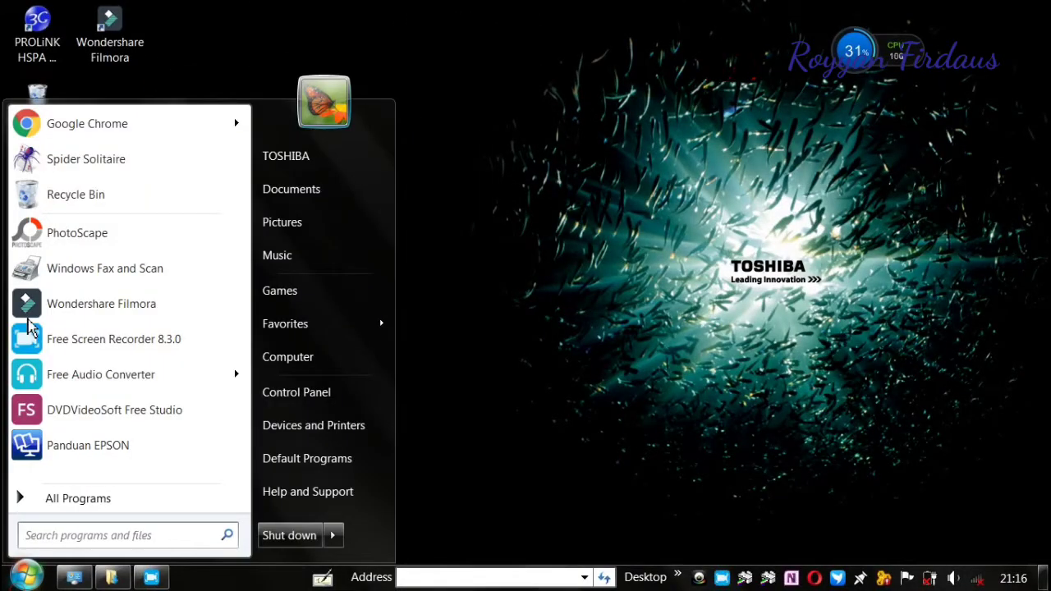
click(129, 244)
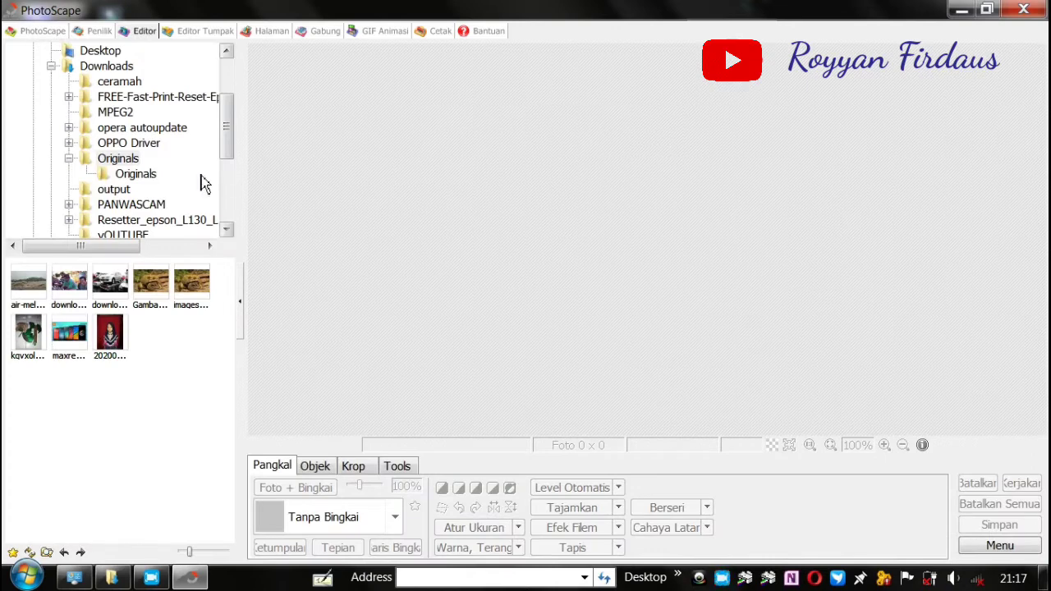
- Load IMG-20200416-WA0025.jpg from the Downloads folder onto the editor canvas
double_click(111, 96)
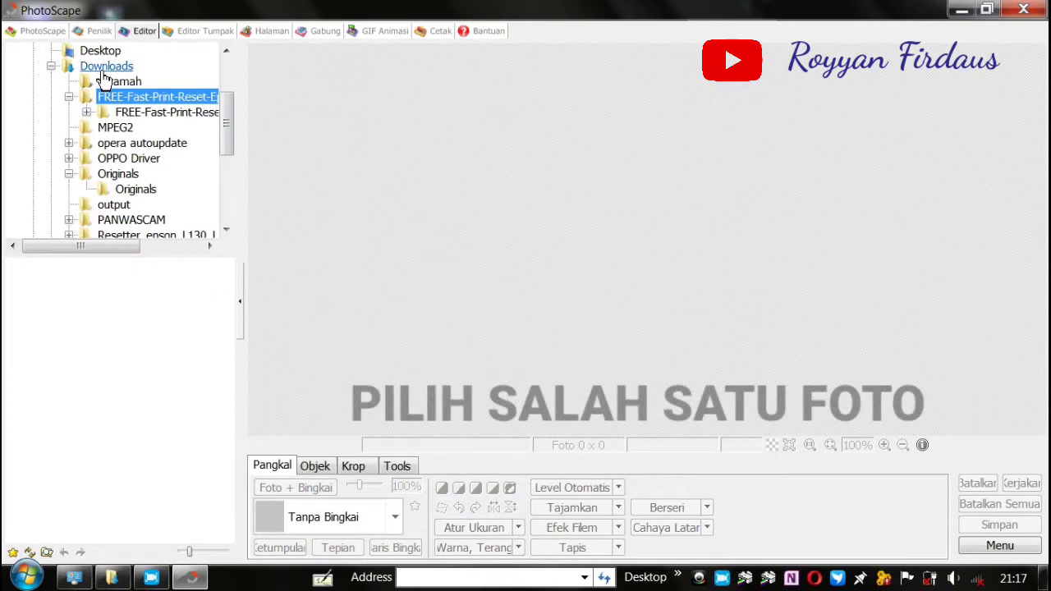
click(100, 71)
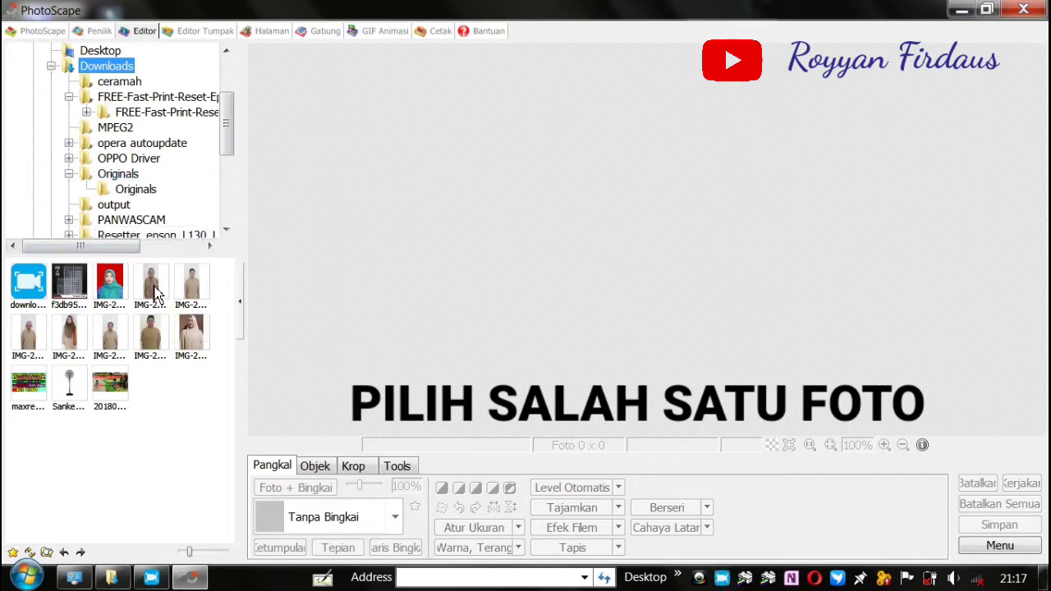
drag(151, 292, 448, 218)
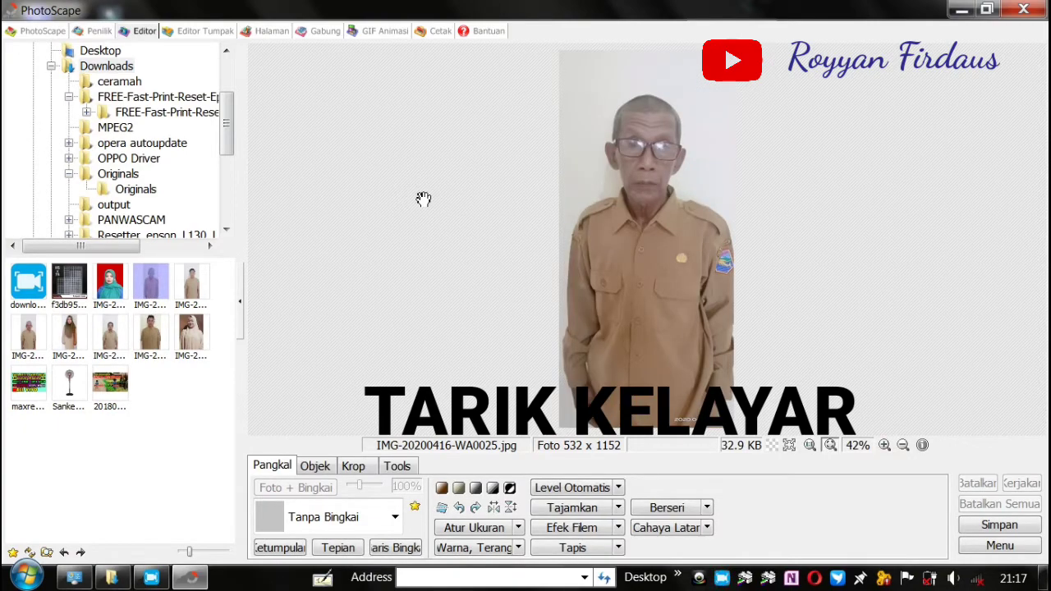
- Crop the man's portrait to a 3:4 head-and-shoulders frame of 500 x 667 and save it
click(354, 478)
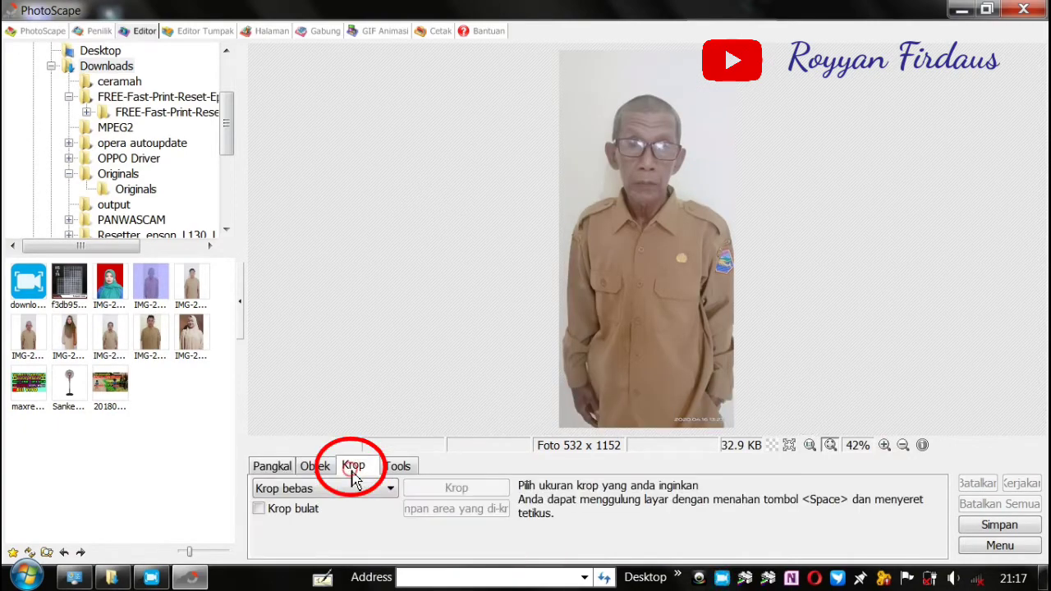
click(360, 491)
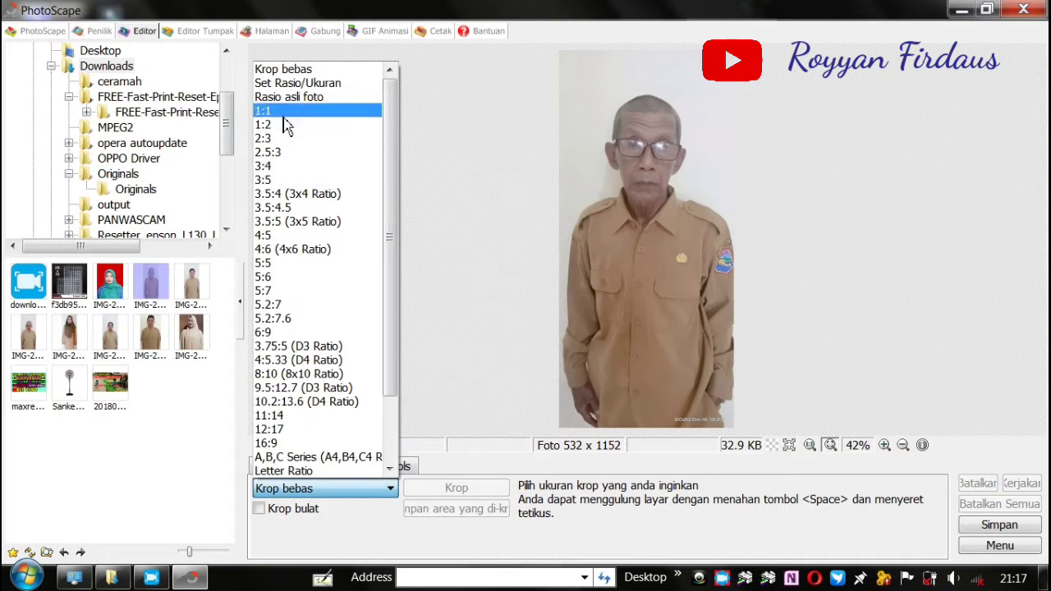
click(292, 169)
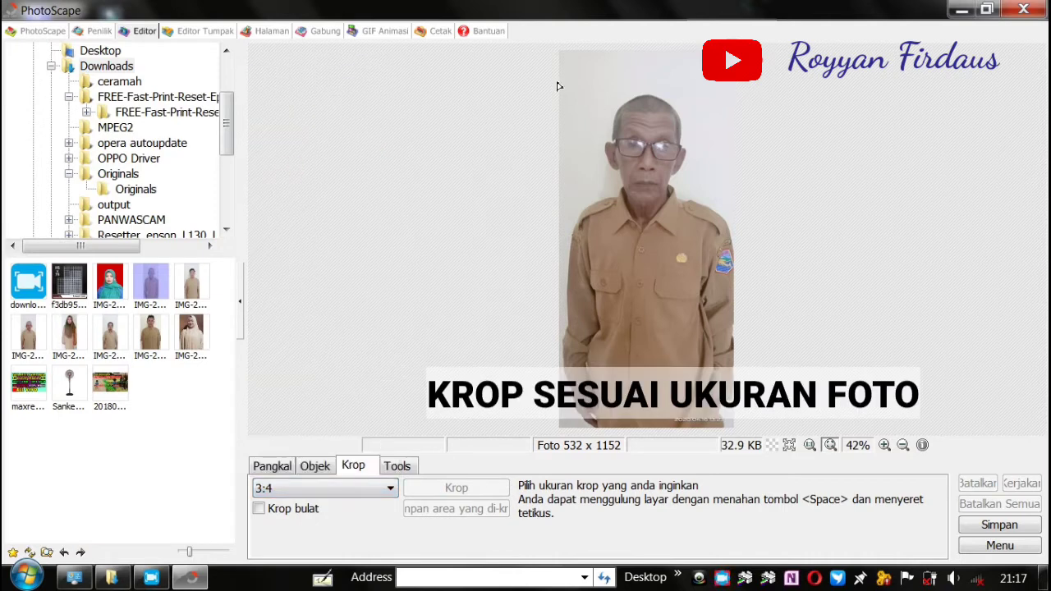
drag(584, 77, 731, 277)
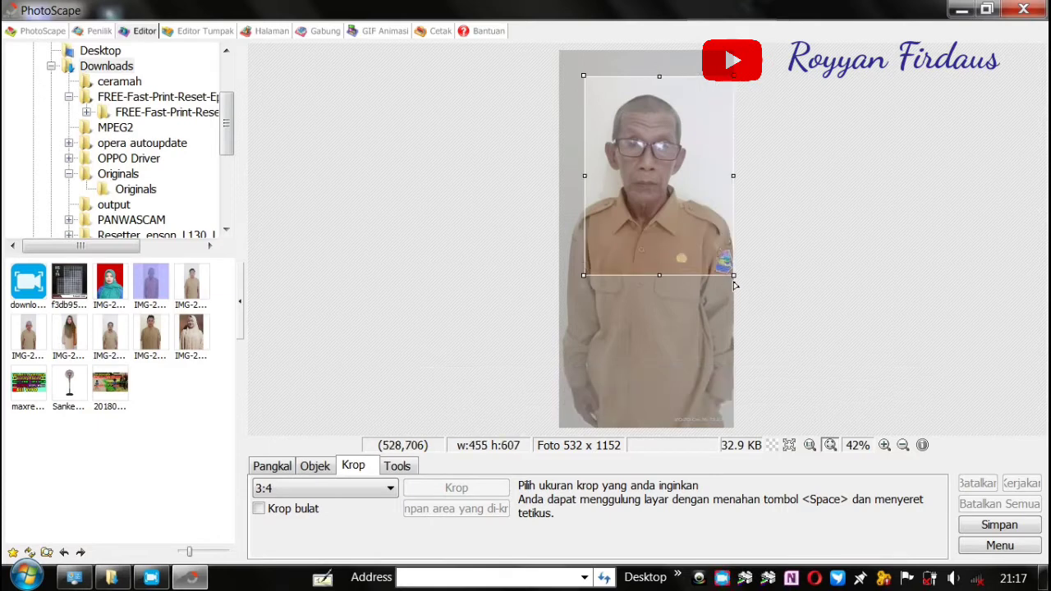
drag(684, 235, 670, 237)
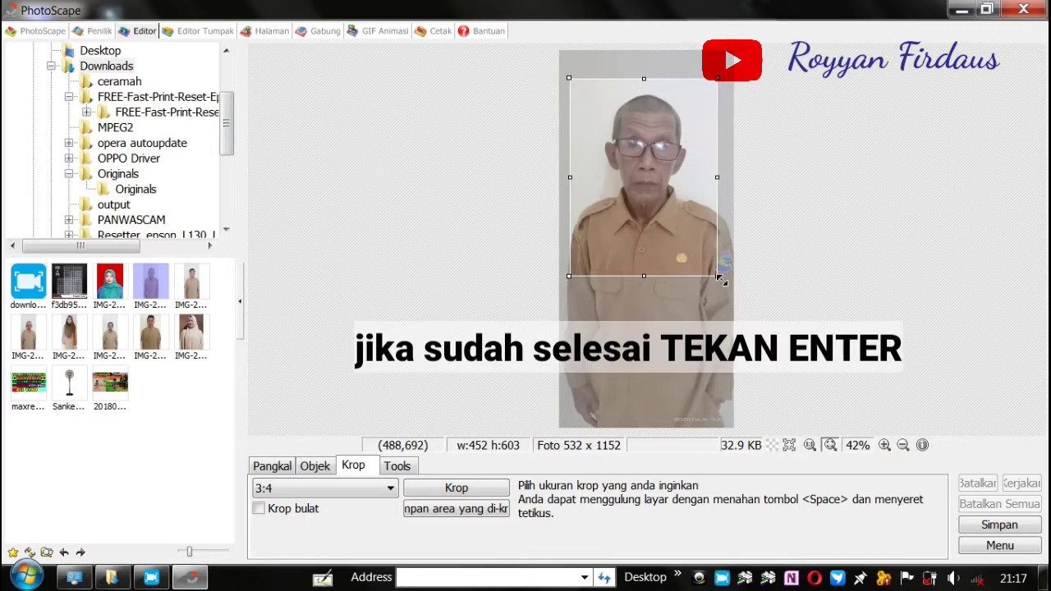
drag(717, 277, 736, 296)
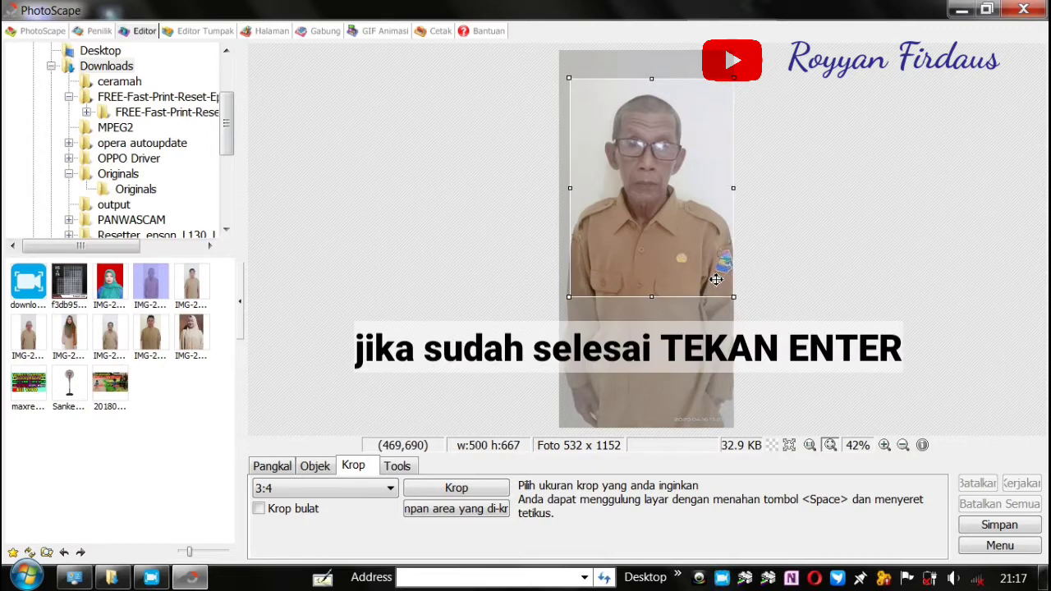
key(Return)
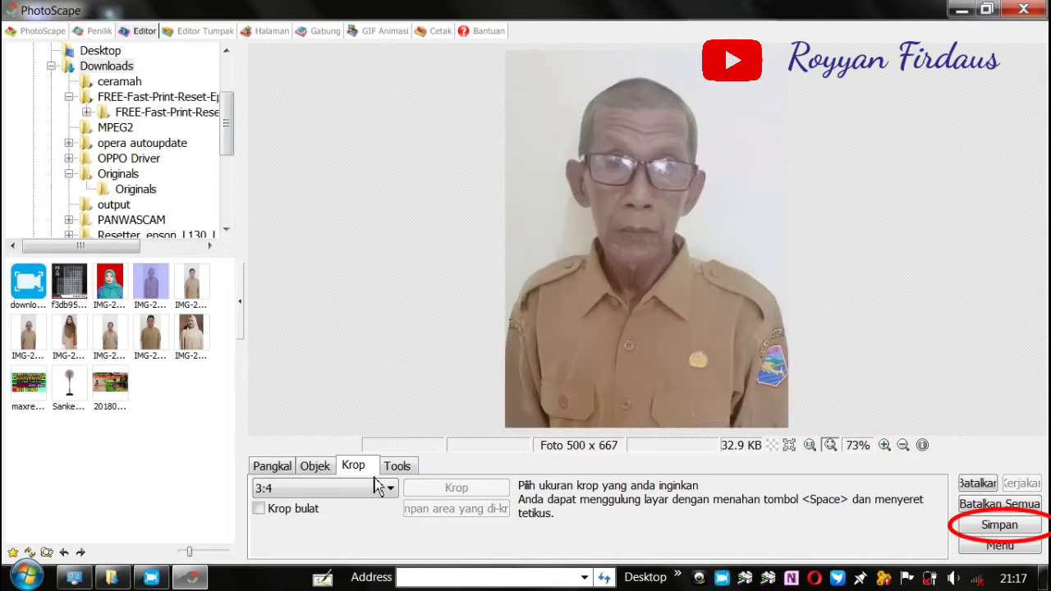
click(1002, 526)
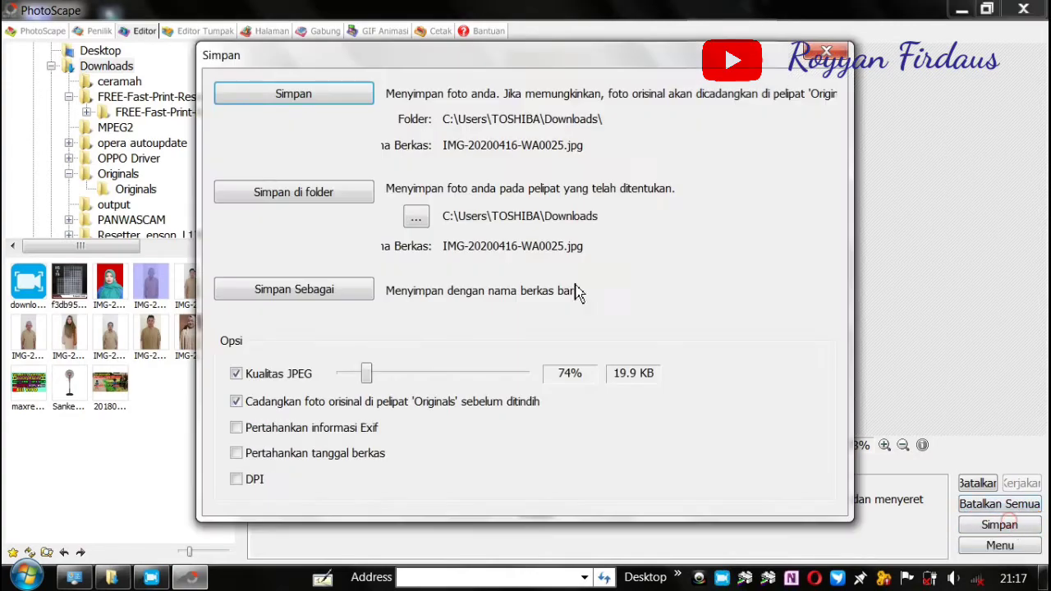
click(315, 94)
- Crop the next two portraits to 3:4 head-and-shoulders frames and save each
click(197, 288)
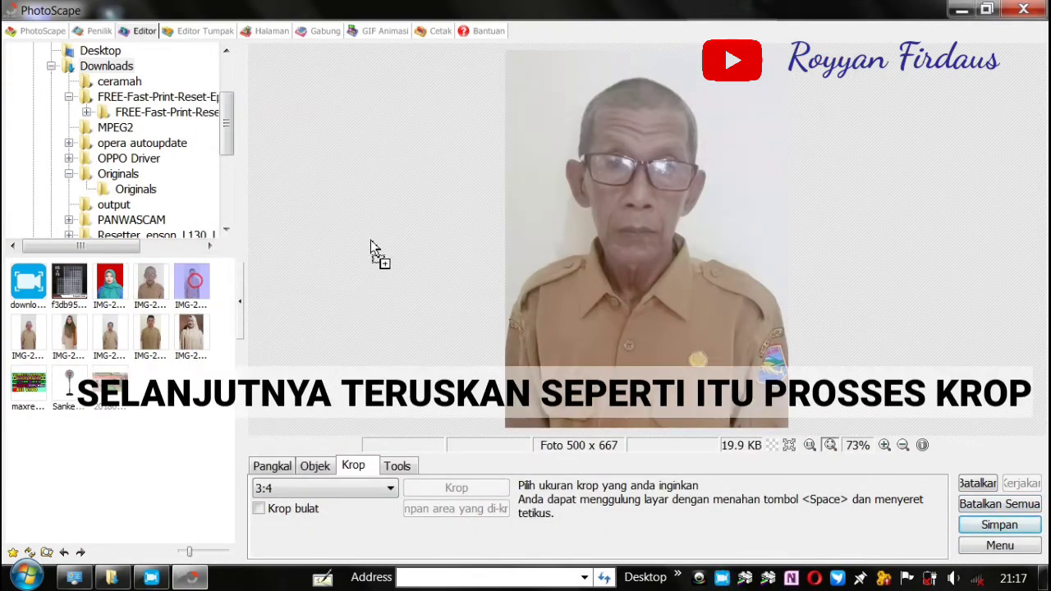
drag(583, 93, 739, 306)
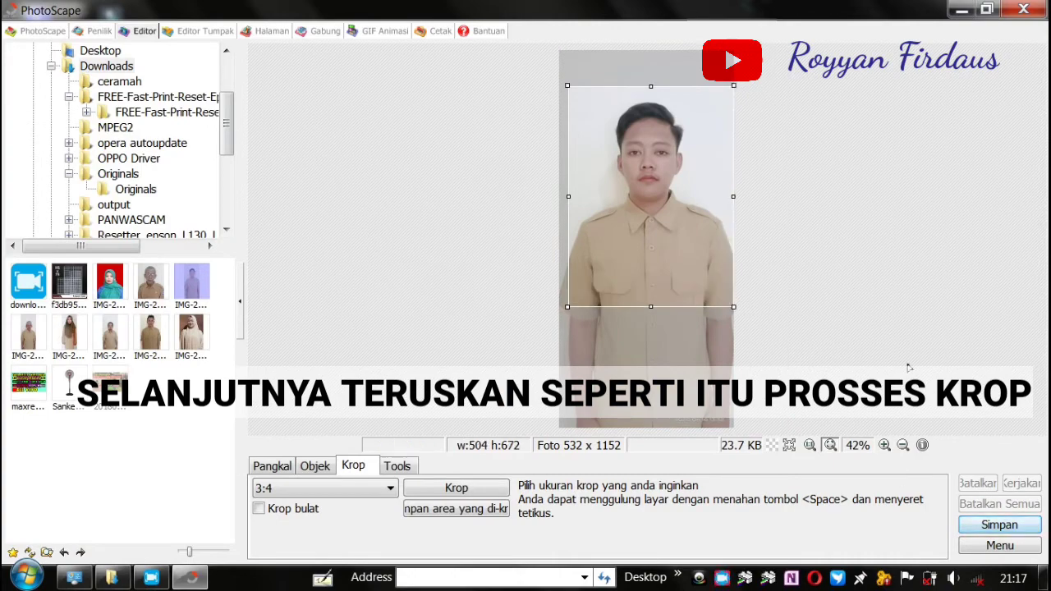
click(999, 525)
click(324, 98)
drag(572, 110, 691, 286)
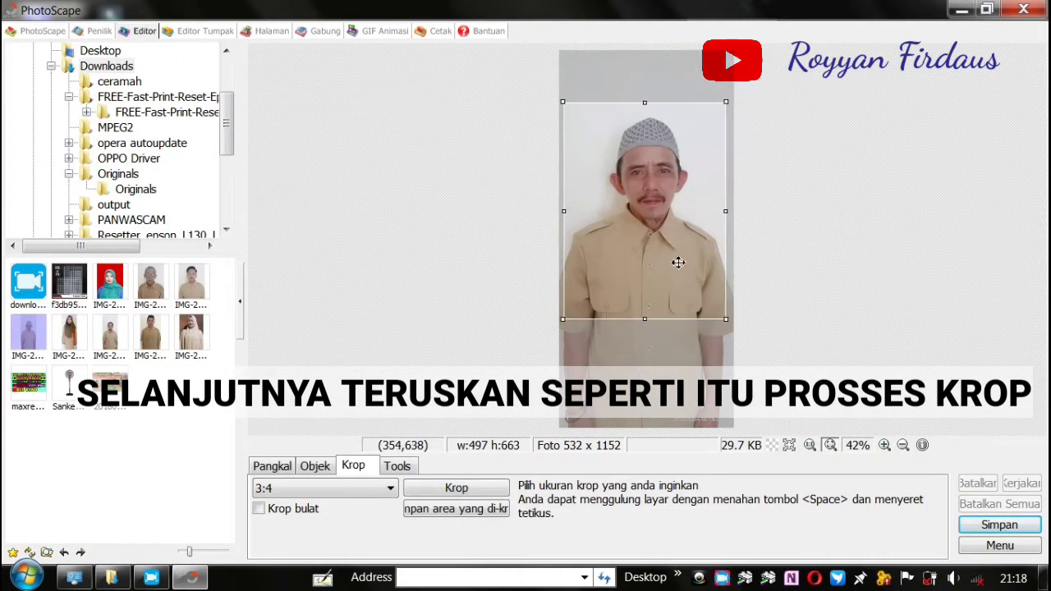
click(1000, 525)
click(263, 95)
- Crop the hijab portrait and the following man's photo to 3:4 and save both
drag(577, 80, 727, 259)
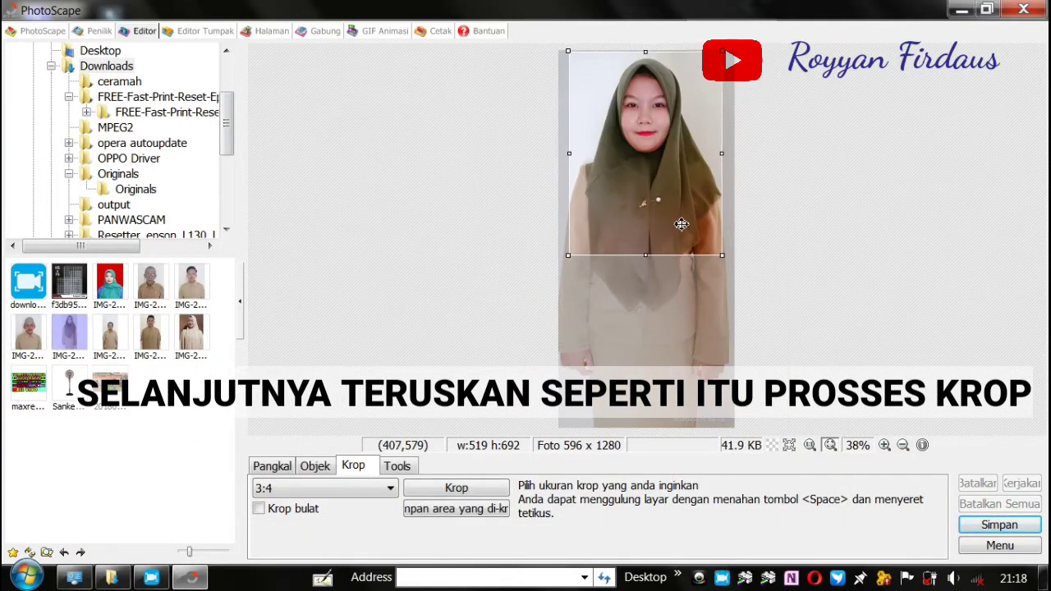
click(999, 525)
click(336, 97)
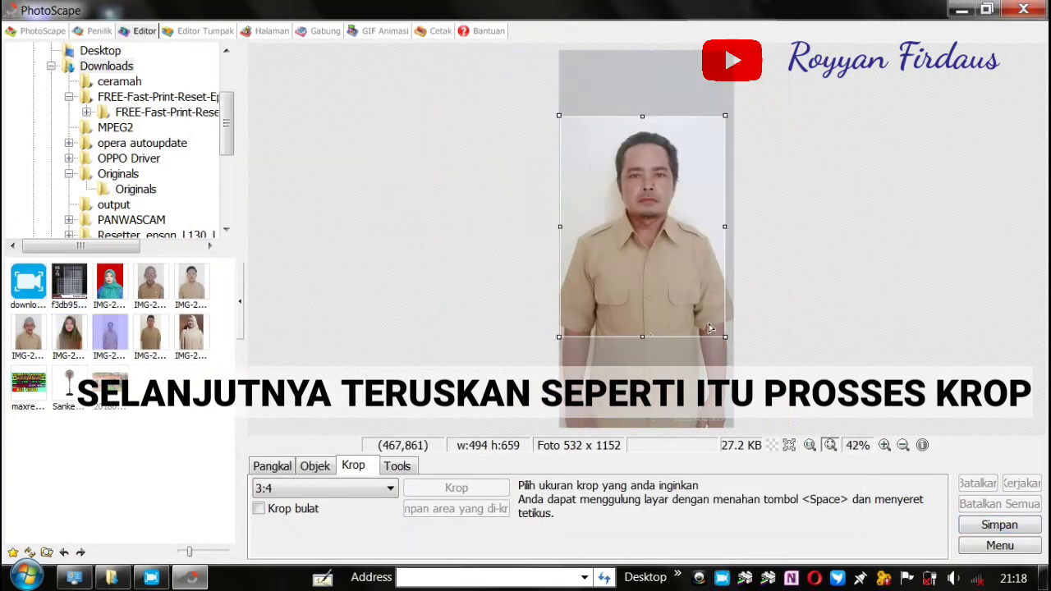
drag(569, 115, 695, 294)
click(999, 525)
click(293, 192)
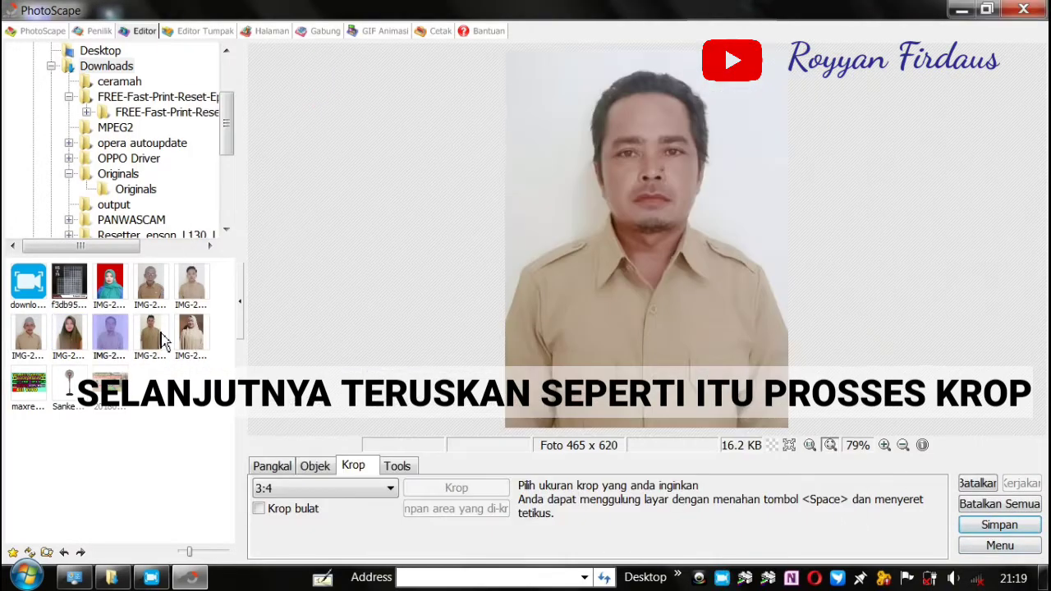
- Crop two more portraits, including the hijab woman's, to 3:4; the latest measures 661 x 881
click(192, 282)
drag(542, 49, 687, 286)
click(1000, 524)
click(191, 333)
drag(517, 51, 778, 343)
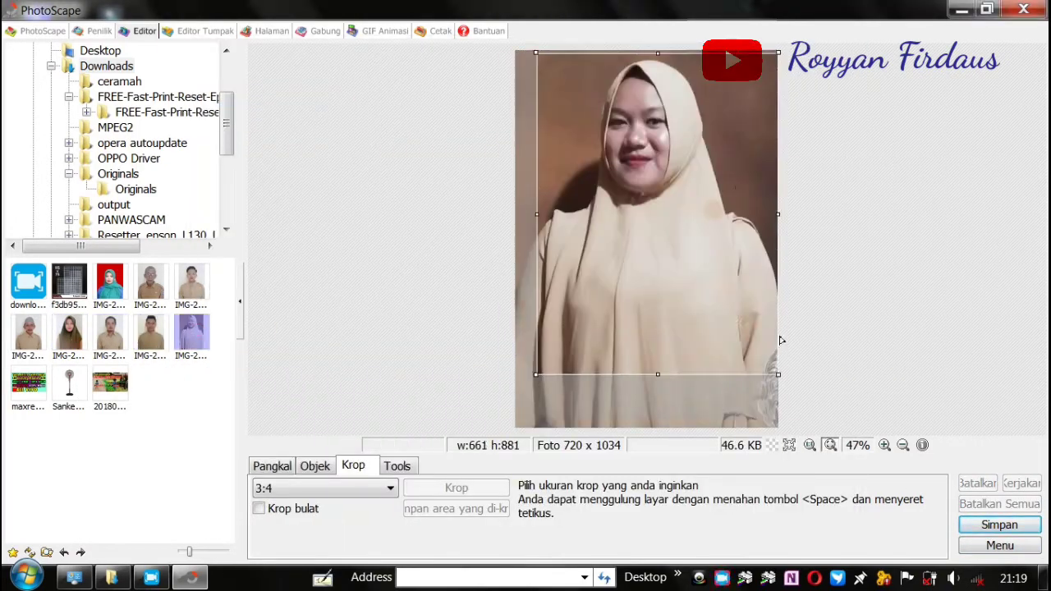
click(999, 524)
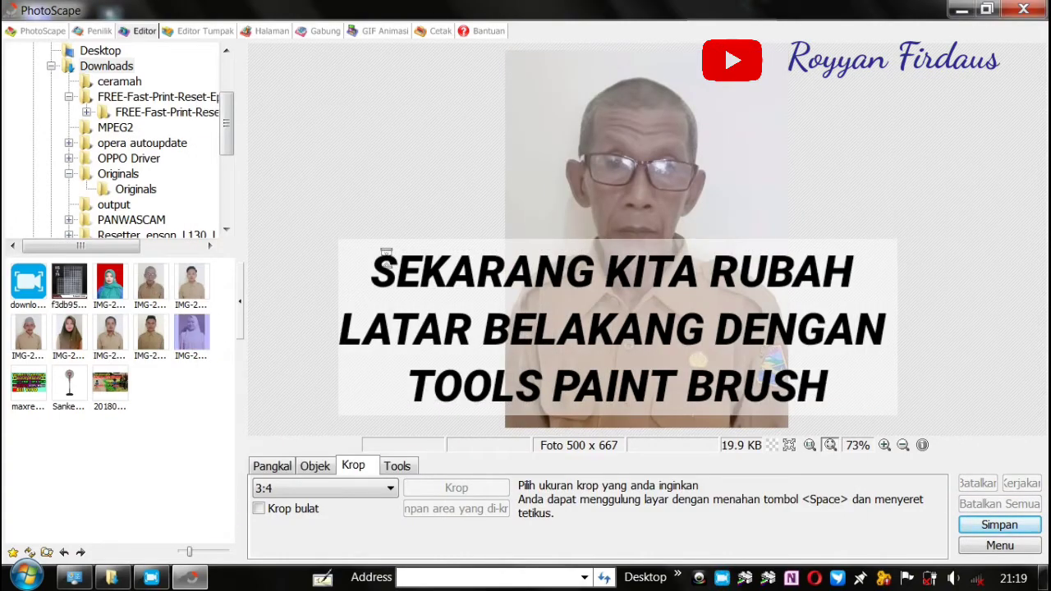
- Set up a red Paint Brush at a larger brush size, zoomed to 100% on the hijab portrait
click(397, 466)
click(436, 509)
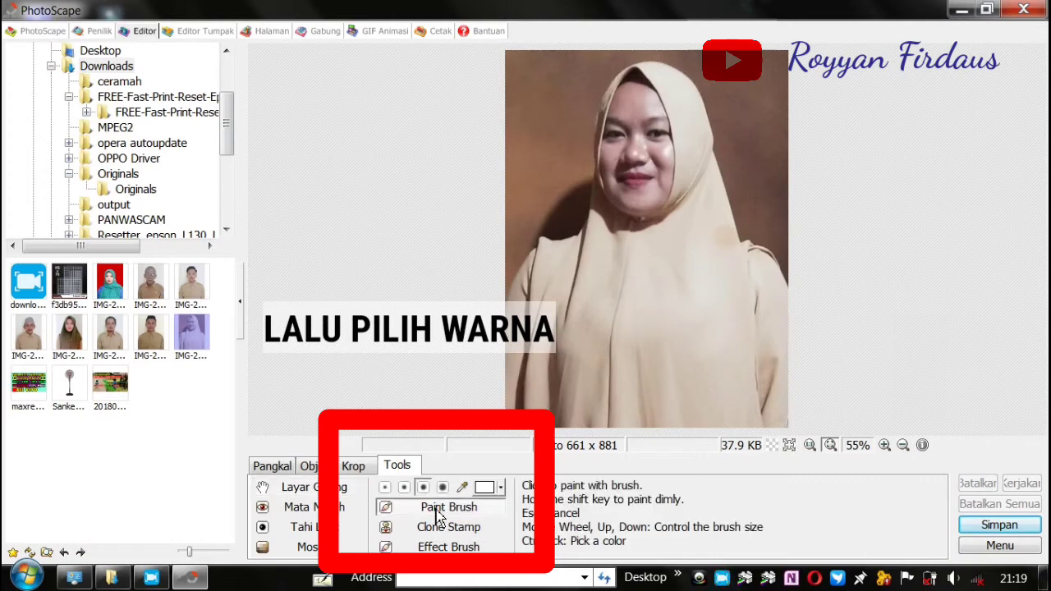
click(502, 489)
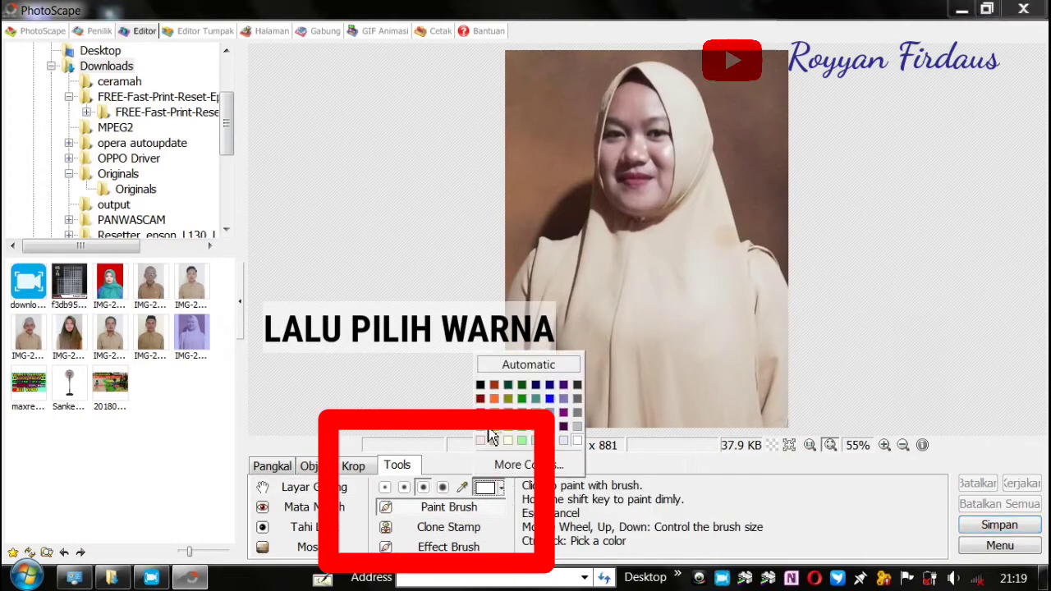
click(481, 398)
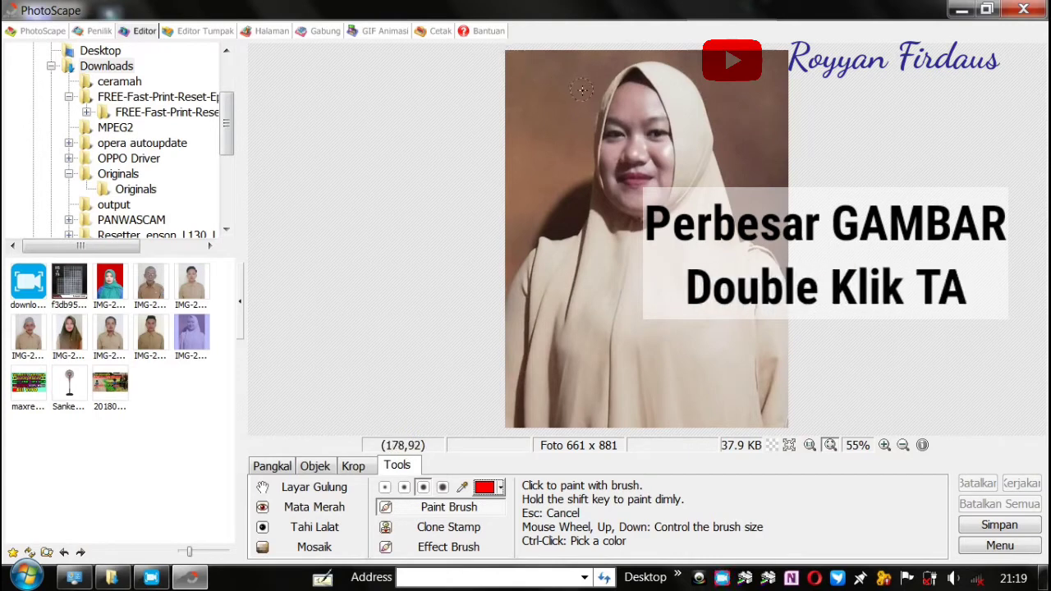
click(885, 445)
click(885, 445)
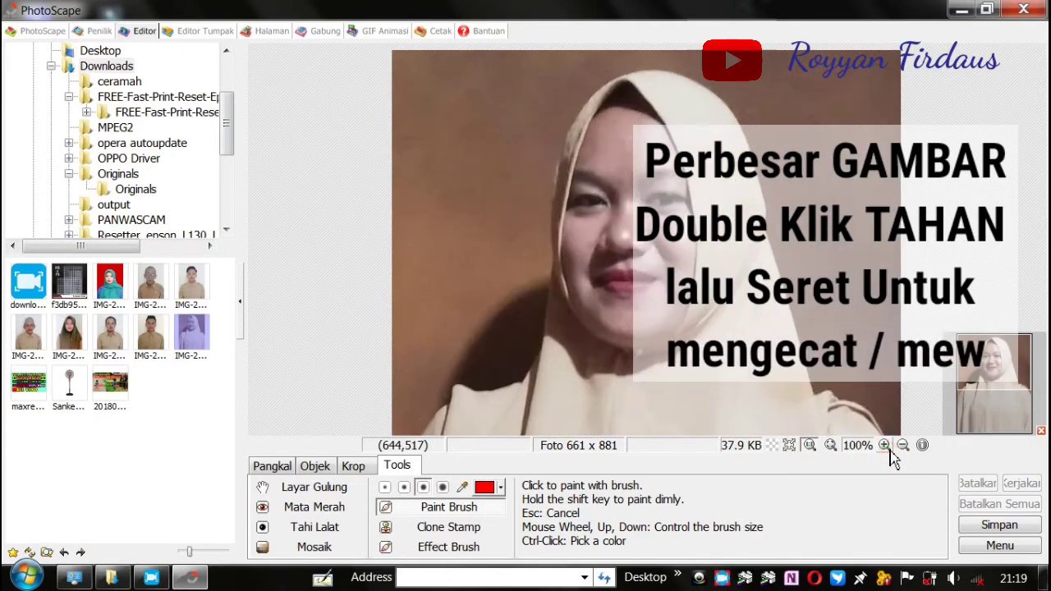
click(443, 490)
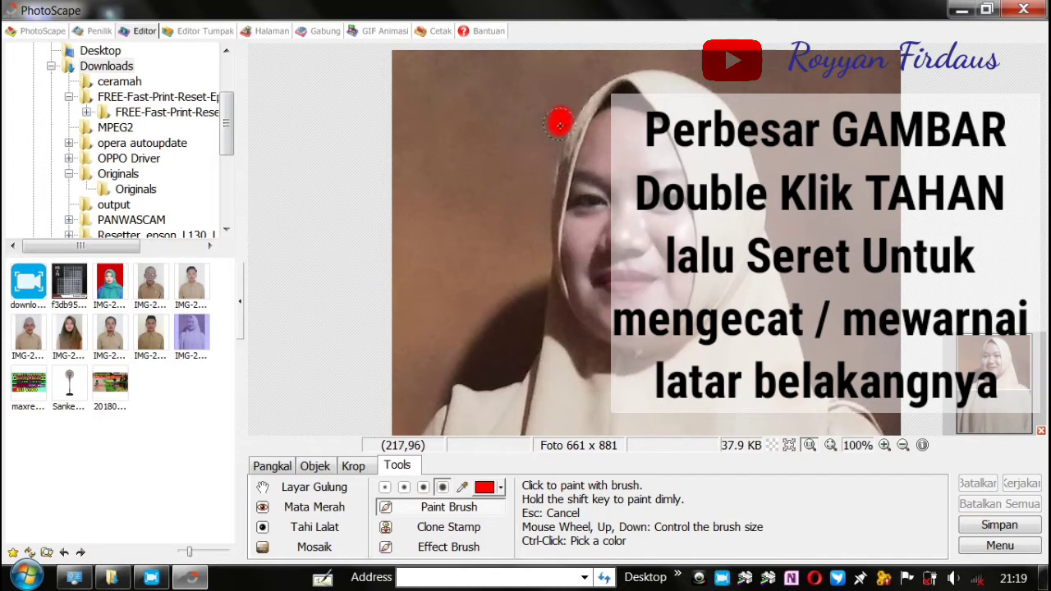
- Paint red along the top and both edges of the beige hijab
drag(551, 148, 547, 152)
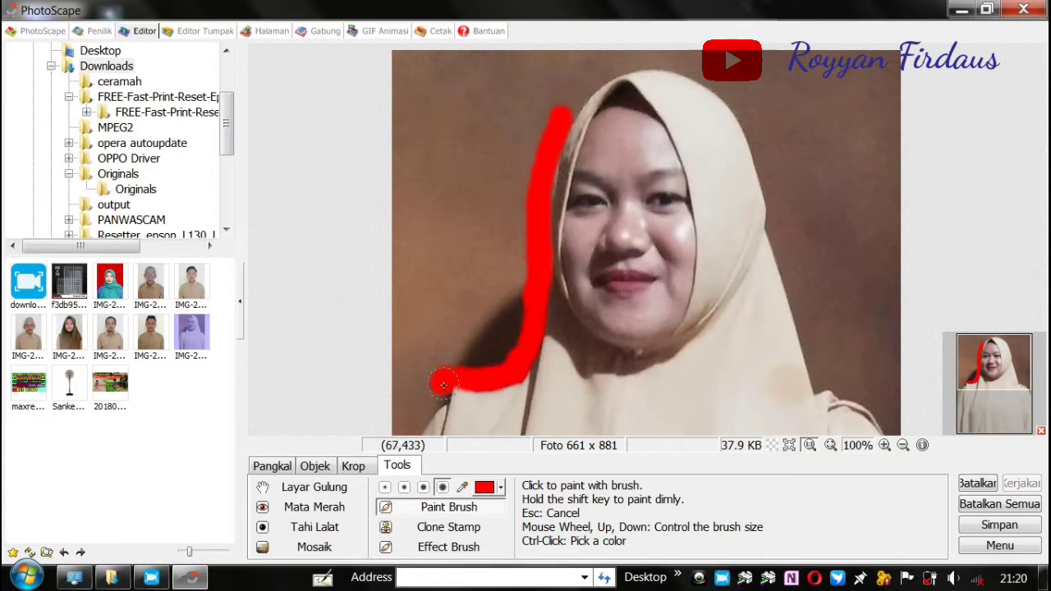
drag(629, 57, 580, 91)
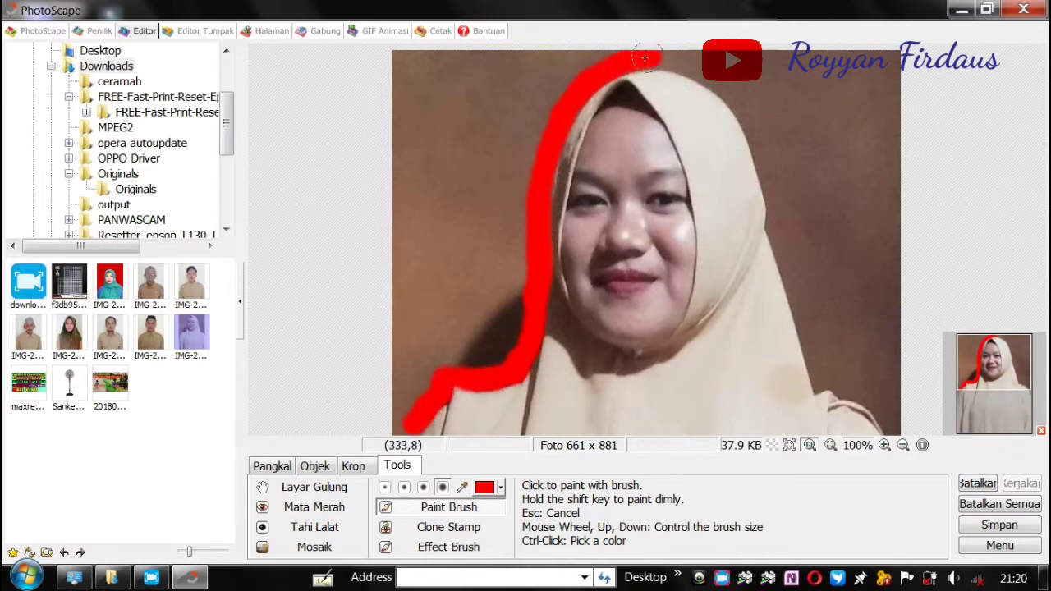
drag(695, 68, 793, 146)
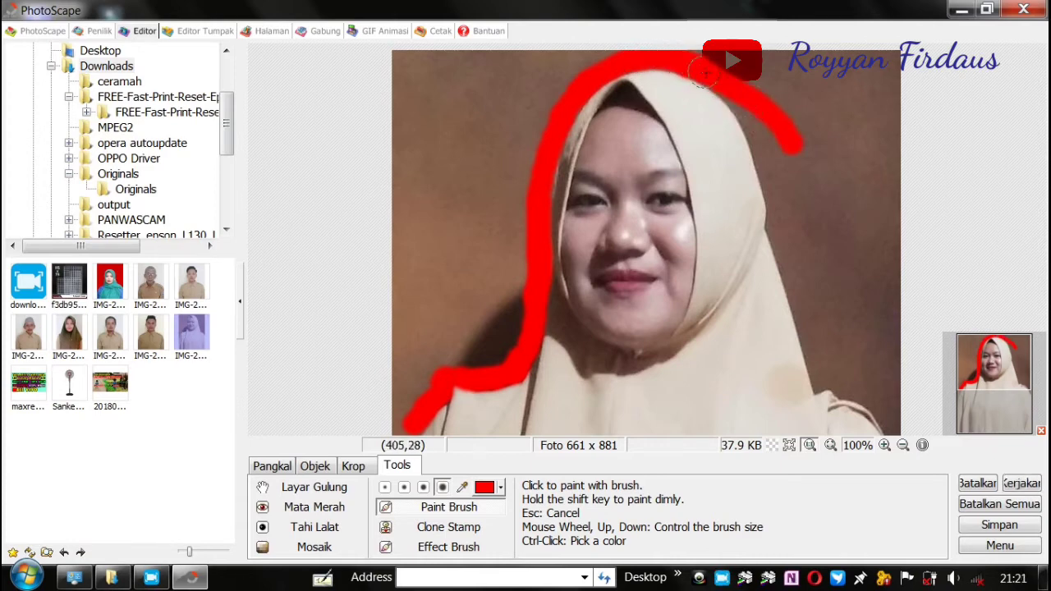
drag(704, 74, 776, 176)
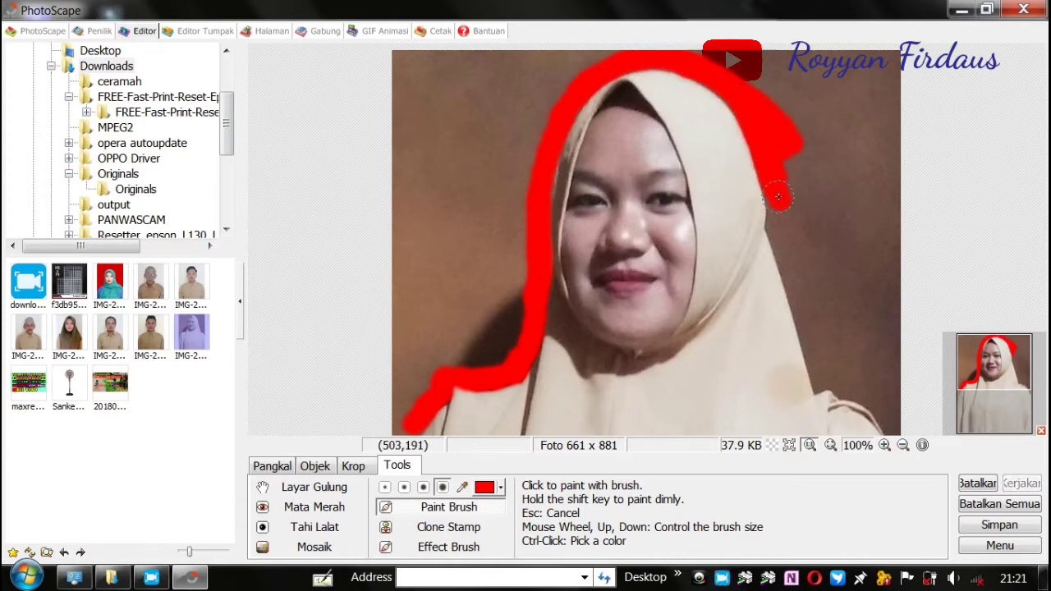
mouse_move(777, 228)
mouse_down()
mouse_move(844, 250)
mouse_move(828, 240)
mouse_up()
drag(407, 279, 386, 348)
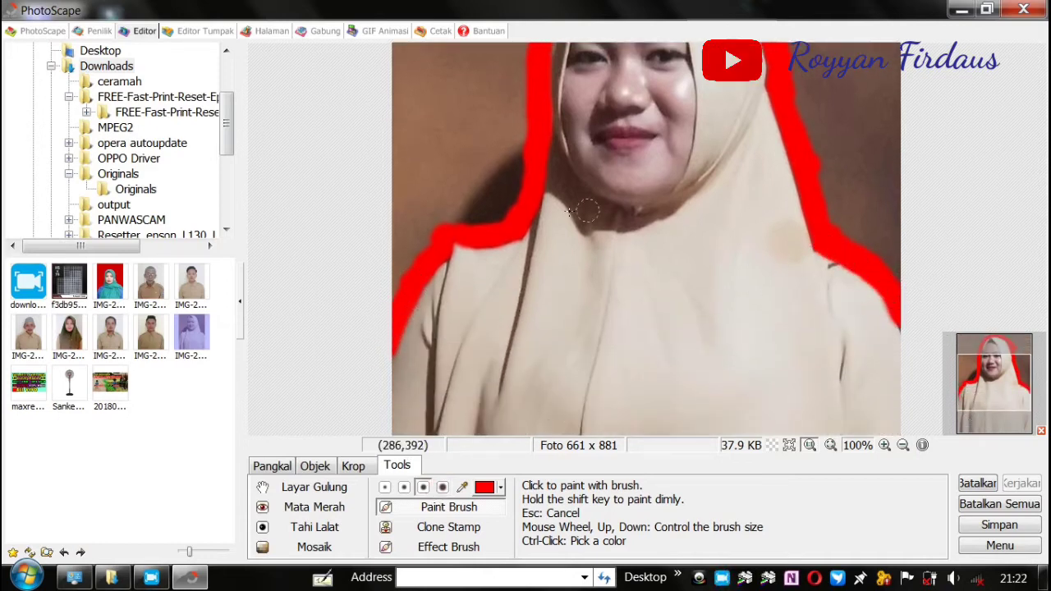
- Paint the remaining background corners red and save the portrait (32.2 KB)
click(903, 445)
mouse_move(511, 71)
mouse_down()
mouse_move(576, 112)
mouse_move(564, 220)
mouse_move(557, 127)
mouse_move(515, 187)
mouse_move(567, 97)
mouse_up()
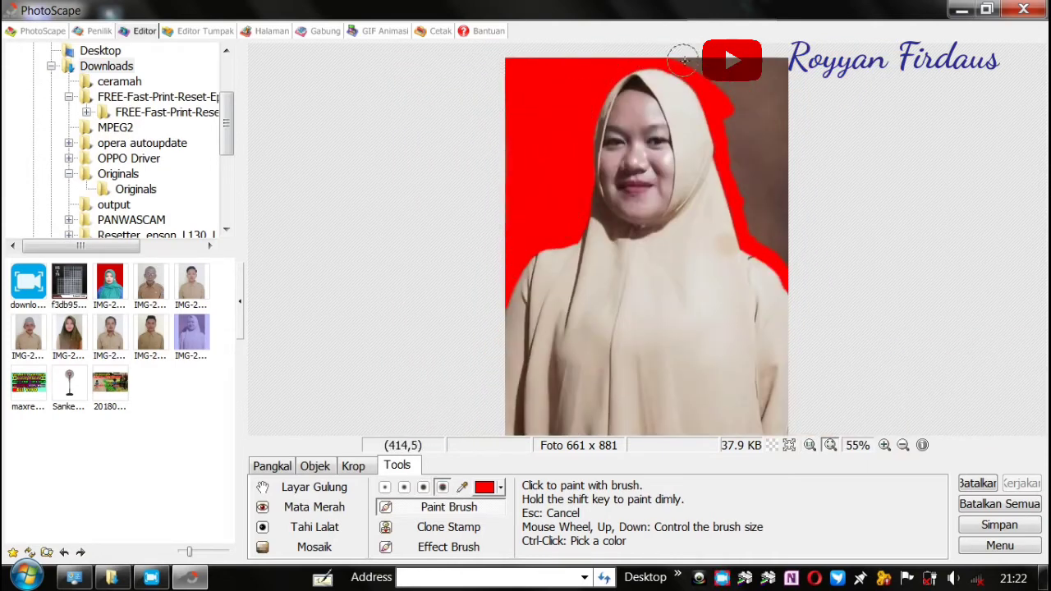
mouse_move(685, 60)
mouse_down()
mouse_move(723, 106)
mouse_move(768, 109)
mouse_up()
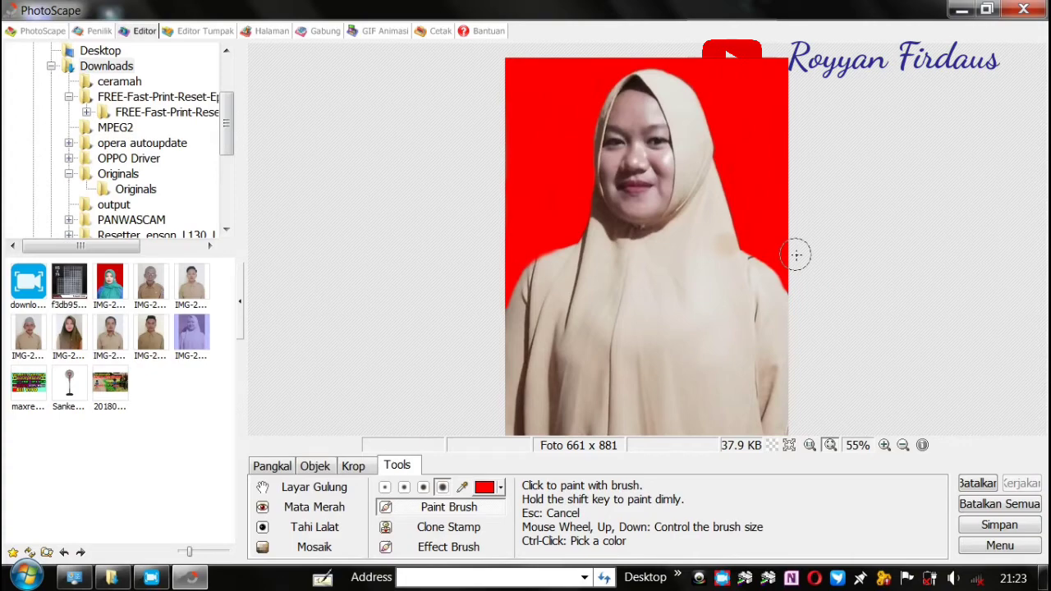
click(1001, 526)
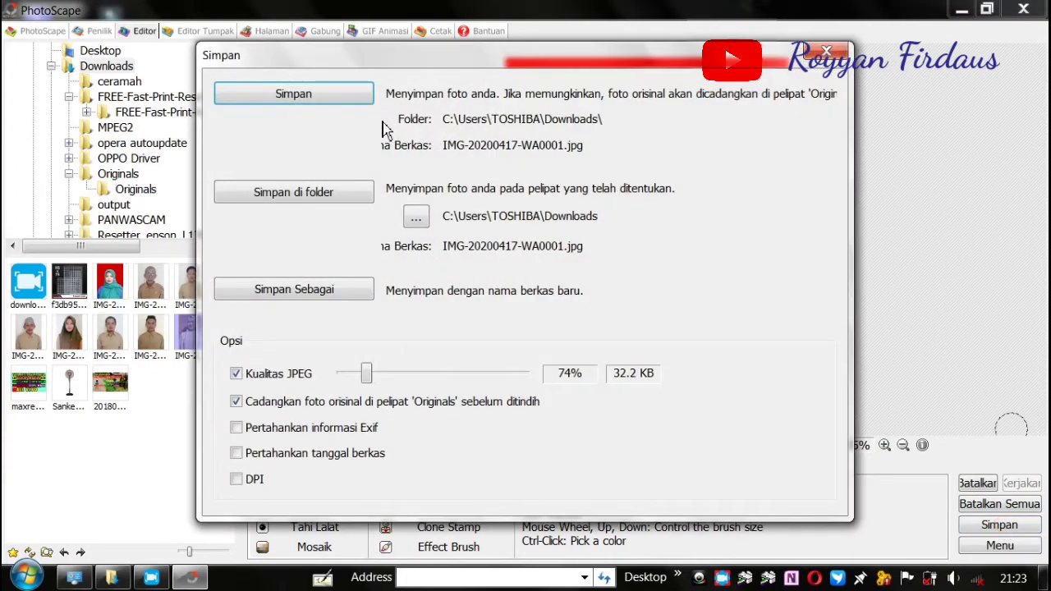
click(340, 95)
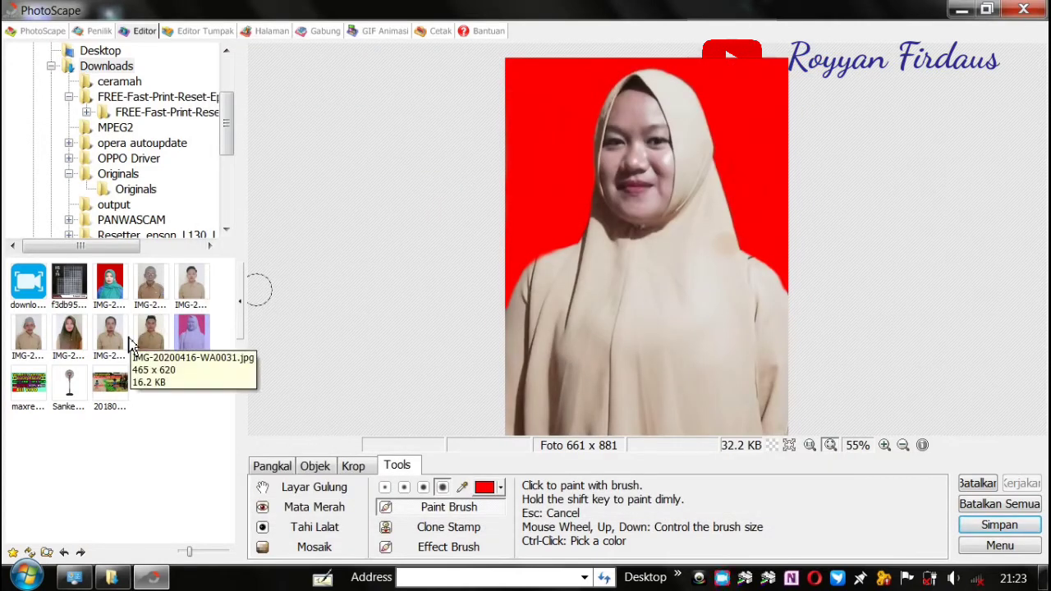
- Open the green-hijab portrait and start a red outline at the hijab top, undoing a stray stroke
drag(82, 343, 317, 282)
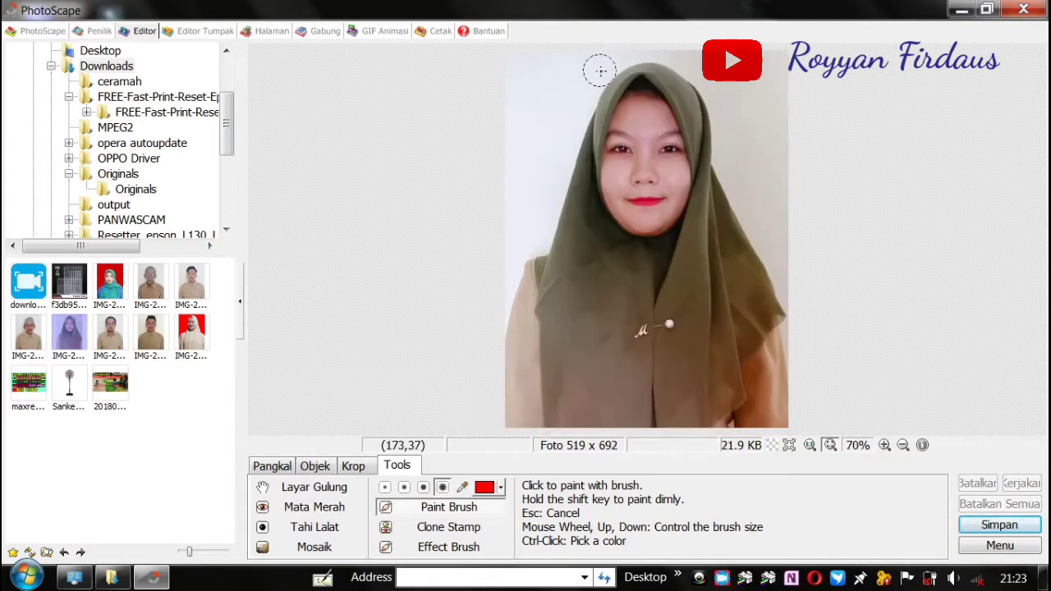
drag(601, 72, 595, 84)
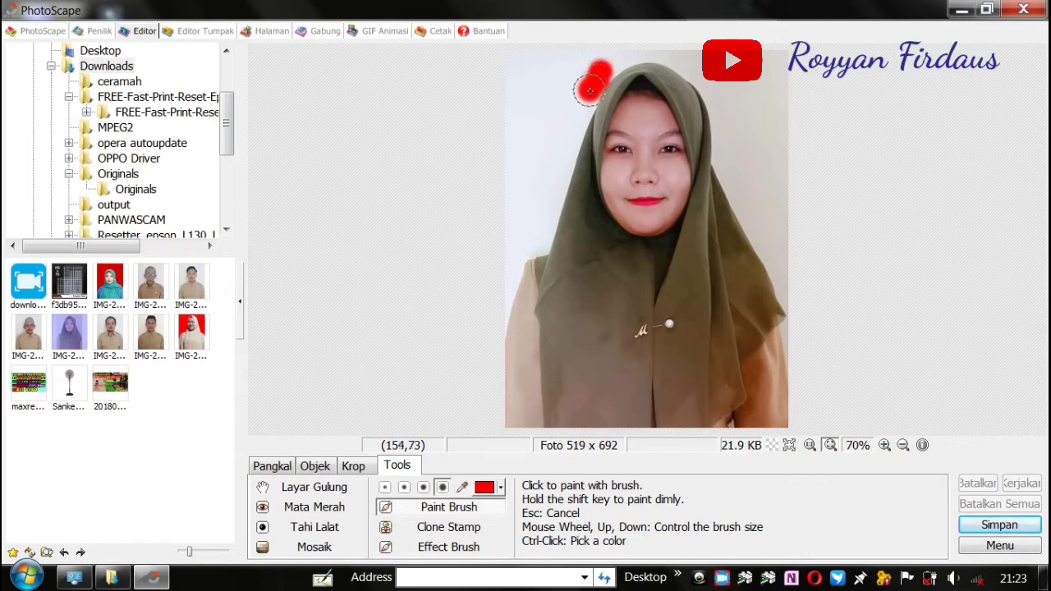
mouse_move(594, 84)
mouse_down()
mouse_move(492, 257)
mouse_move(447, 423)
mouse_up()
click(884, 445)
key(ctrl+z)
click(885, 445)
- Paint red along the hijab's top, right and left edges
mouse_move(547, 124)
mouse_down()
mouse_move(626, 63)
mouse_move(705, 95)
mouse_move(716, 87)
mouse_up()
scroll(961, 321, down, 1)
scroll(962, 321, up, 1)
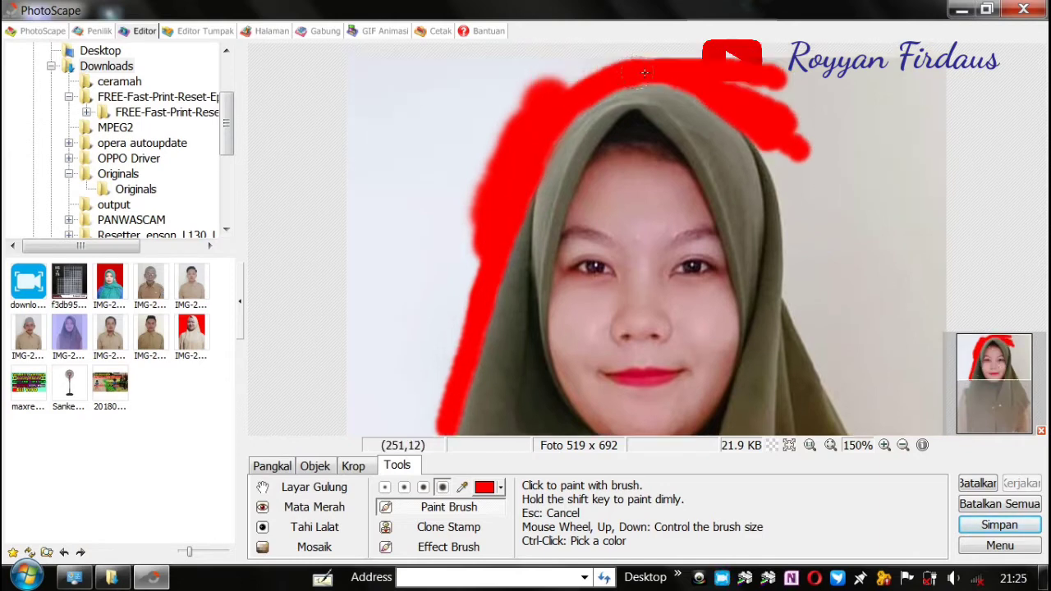
mouse_move(628, 67)
mouse_down()
mouse_move(781, 123)
mouse_move(773, 155)
mouse_move(793, 291)
mouse_move(849, 407)
mouse_move(864, 345)
mouse_move(908, 416)
mouse_move(934, 268)
mouse_move(937, 316)
mouse_up()
mouse_move(439, 131)
mouse_down()
mouse_move(447, 135)
mouse_move(421, 182)
mouse_move(366, 238)
mouse_move(422, 181)
mouse_move(350, 292)
mouse_up()
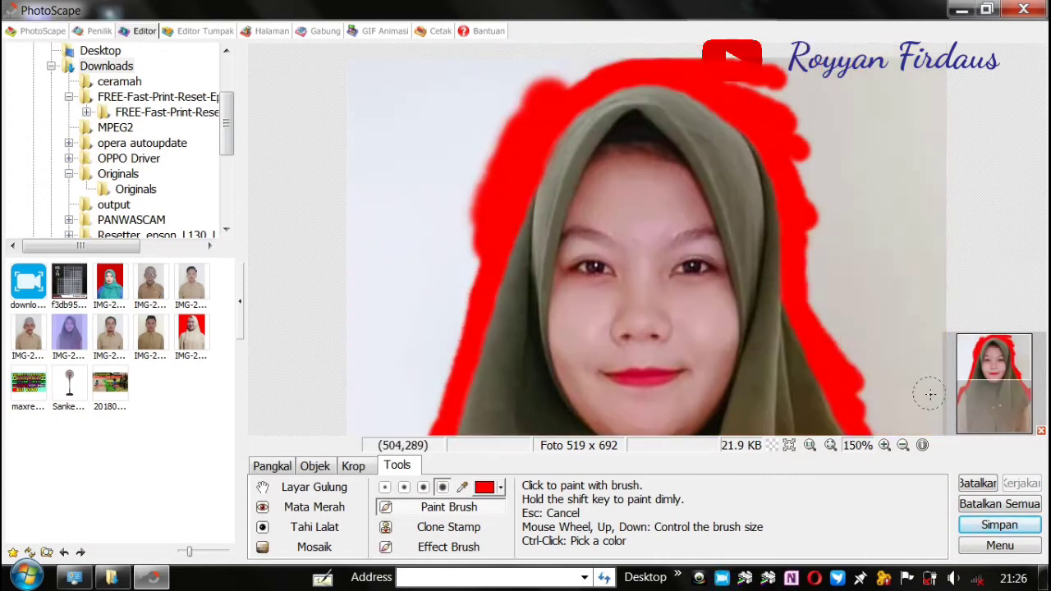
- Fill the remaining background red and save the portrait over the original
click(902, 444)
click(903, 444)
mouse_move(699, 130)
mouse_down()
mouse_move(708, 171)
mouse_move(743, 197)
mouse_move(575, 116)
mouse_move(554, 238)
mouse_move(584, 175)
mouse_move(585, 205)
mouse_up()
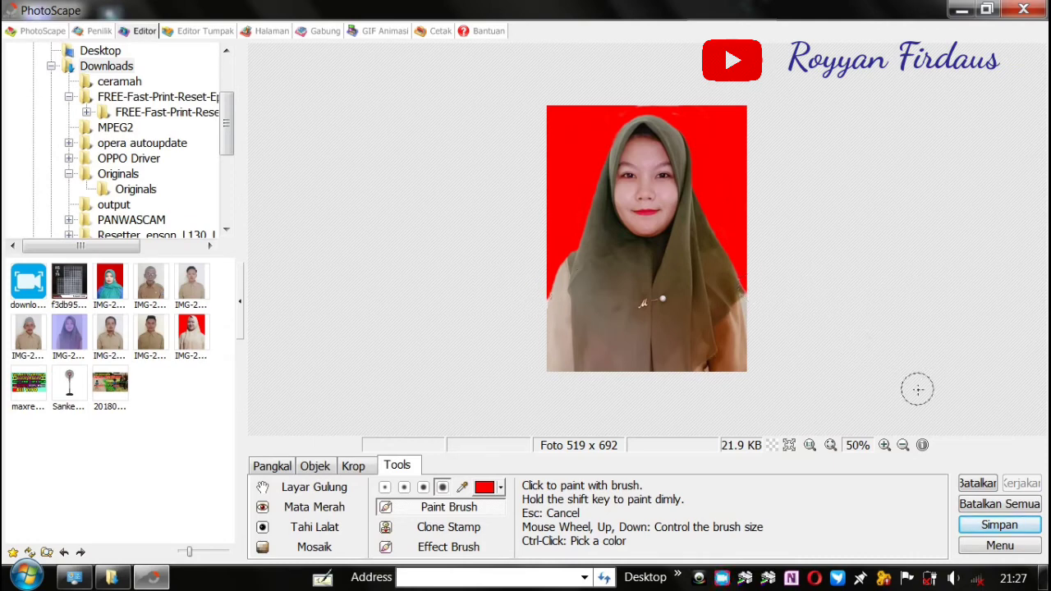
click(993, 532)
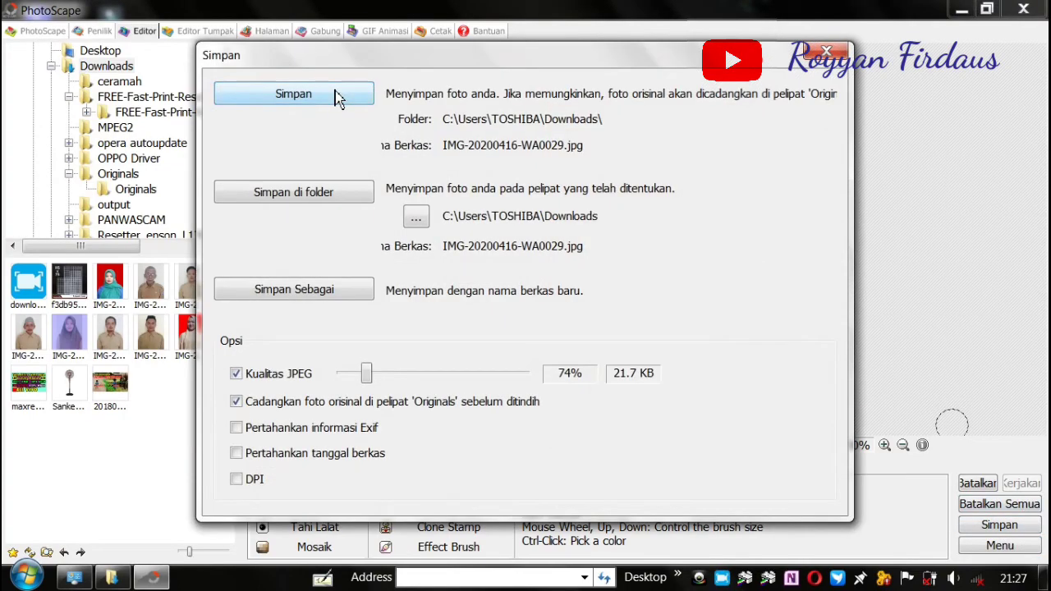
click(338, 97)
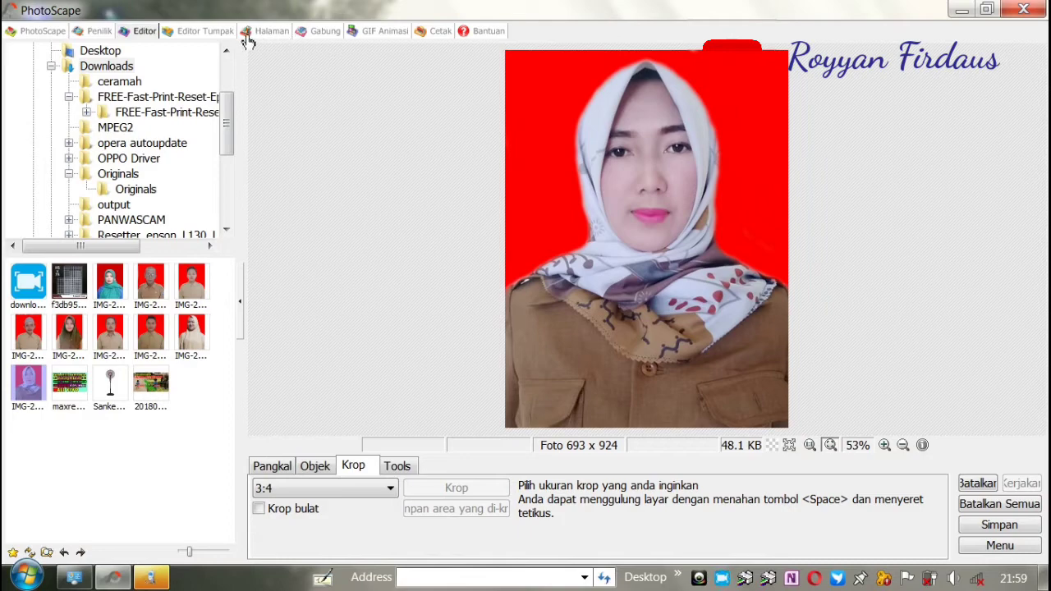
- In the Cetak layout, place the first three red-background portraits from Downloads on the A4 page
click(439, 33)
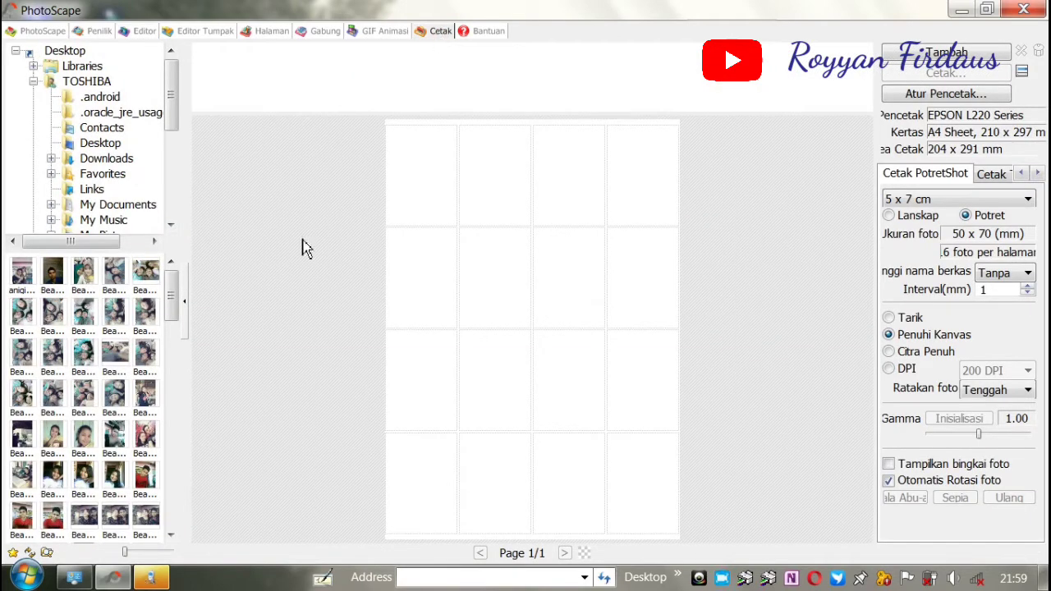
click(106, 161)
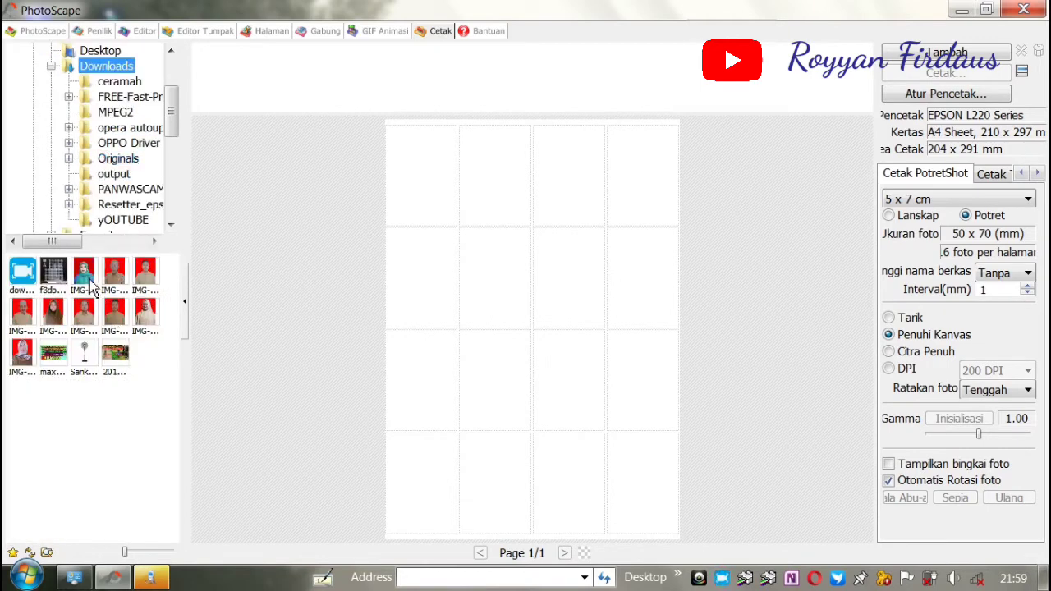
drag(84, 275, 317, 223)
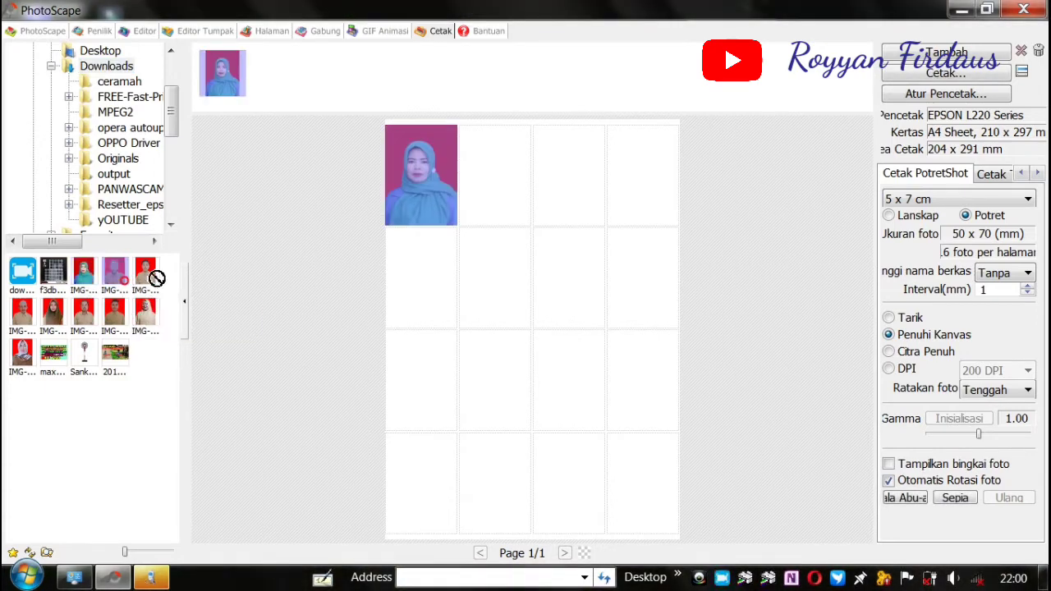
drag(127, 284, 317, 220)
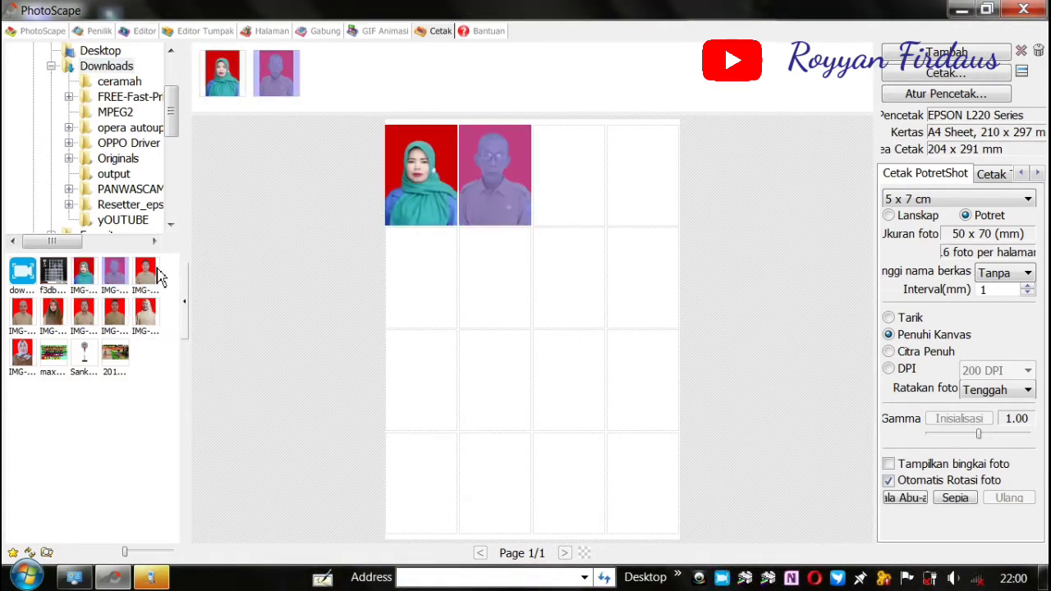
drag(159, 277, 333, 223)
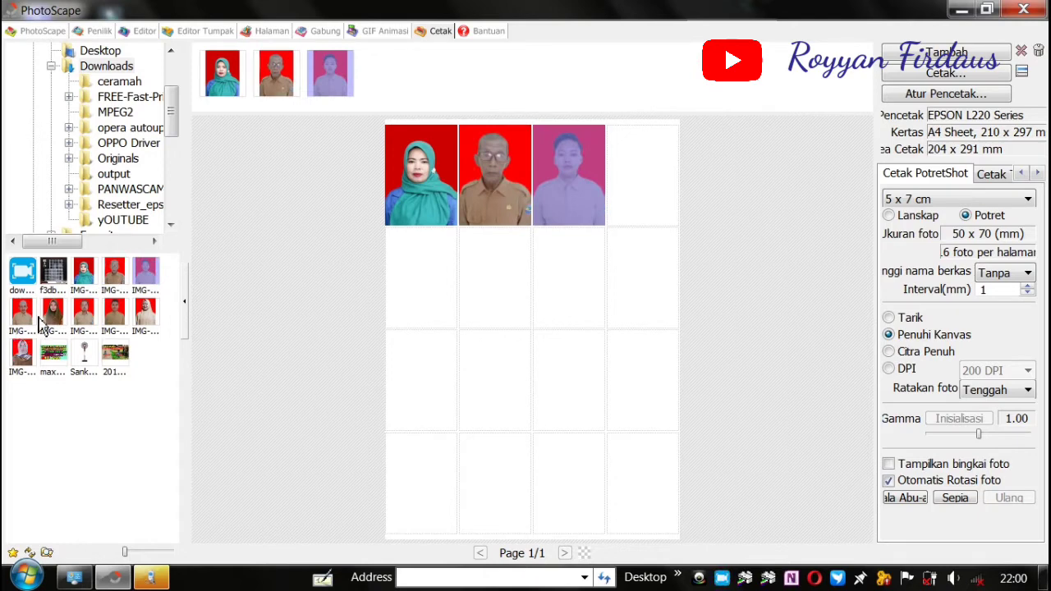
- Add the remaining six portraits to the 5 x 7 cm A4 layout and clear the selection
drag(33, 324, 347, 240)
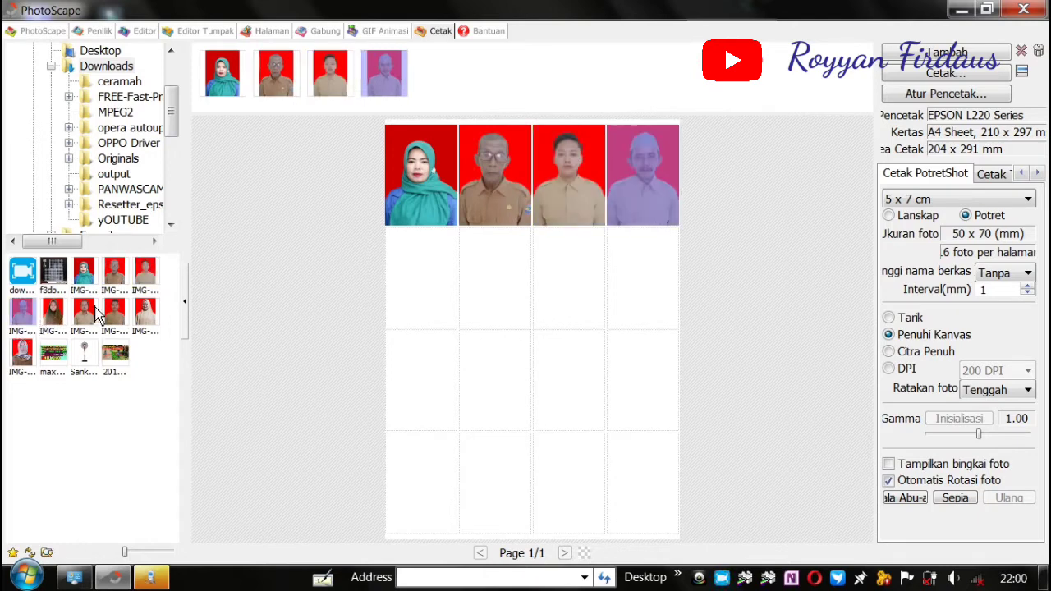
drag(66, 323, 271, 227)
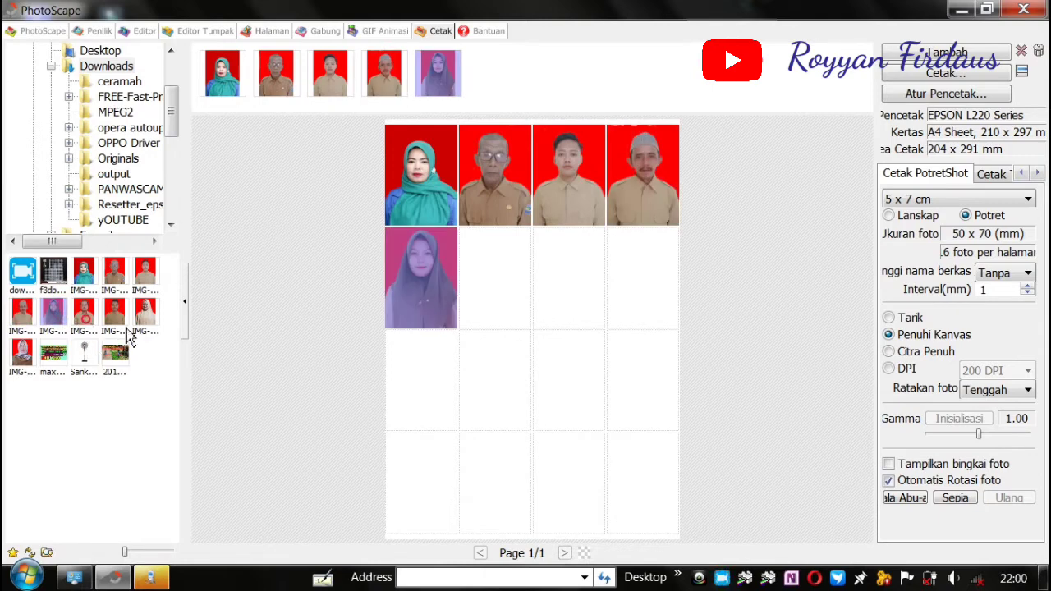
drag(92, 329, 275, 301)
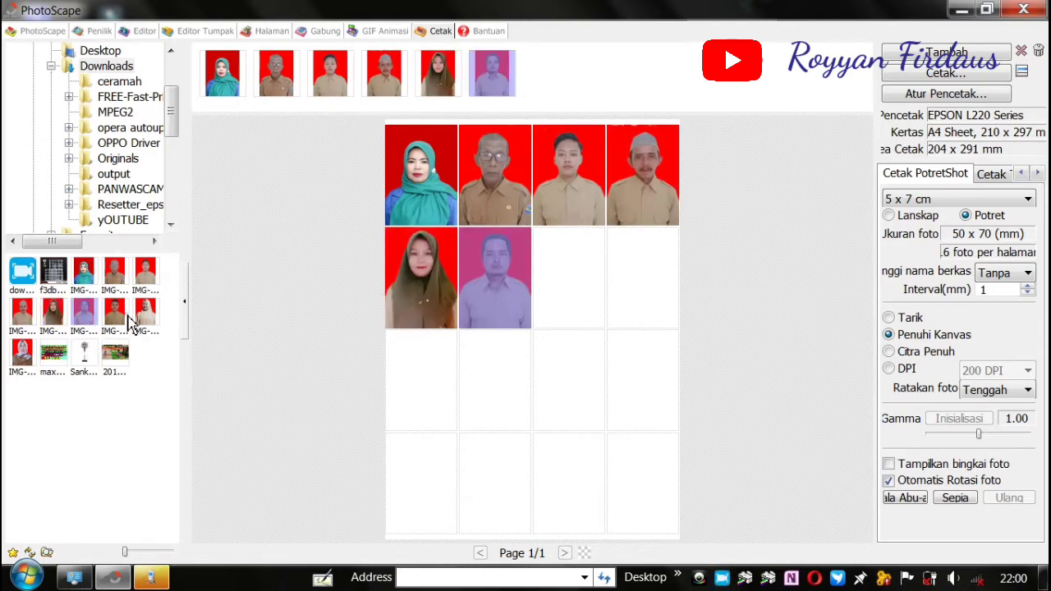
drag(129, 323, 354, 244)
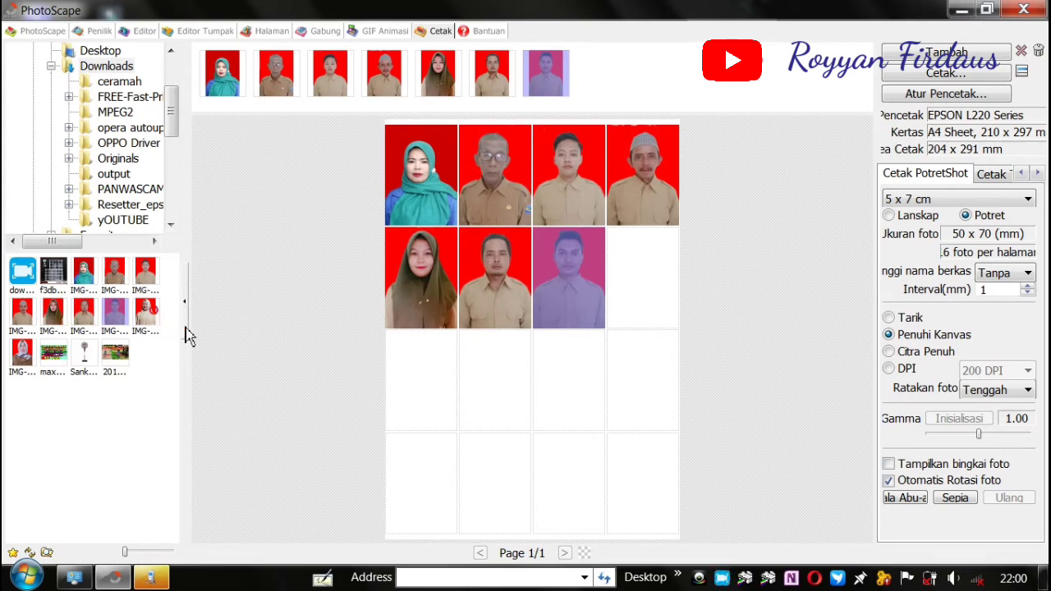
drag(114, 310, 301, 269)
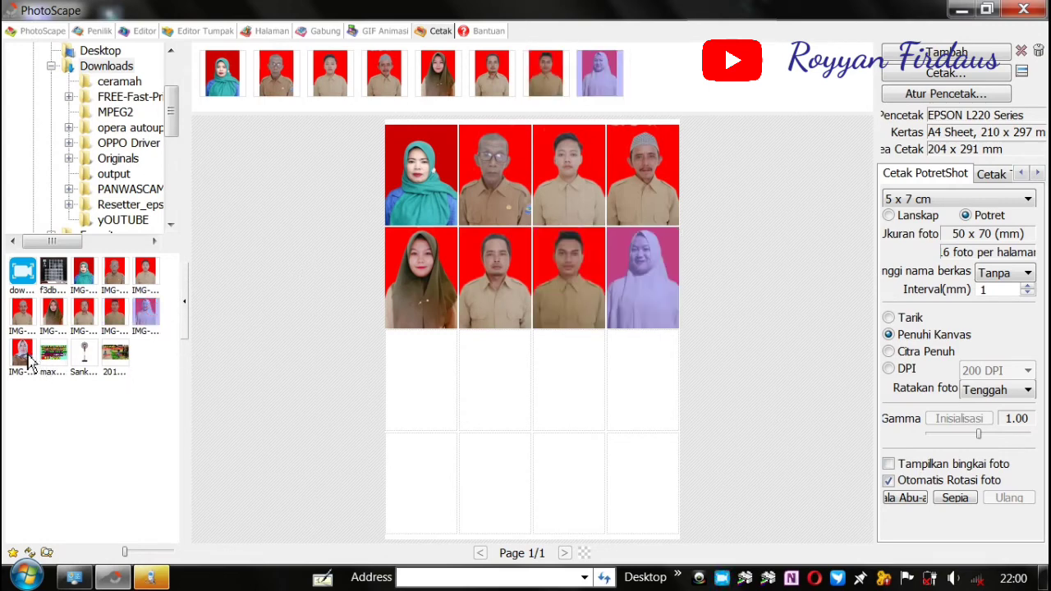
drag(29, 357, 199, 283)
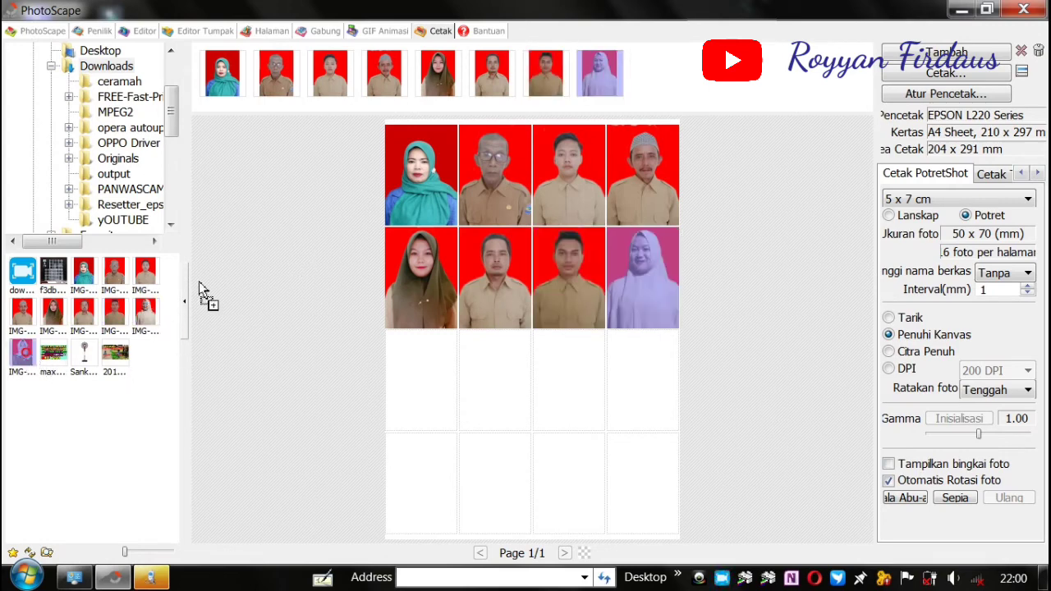
click(799, 263)
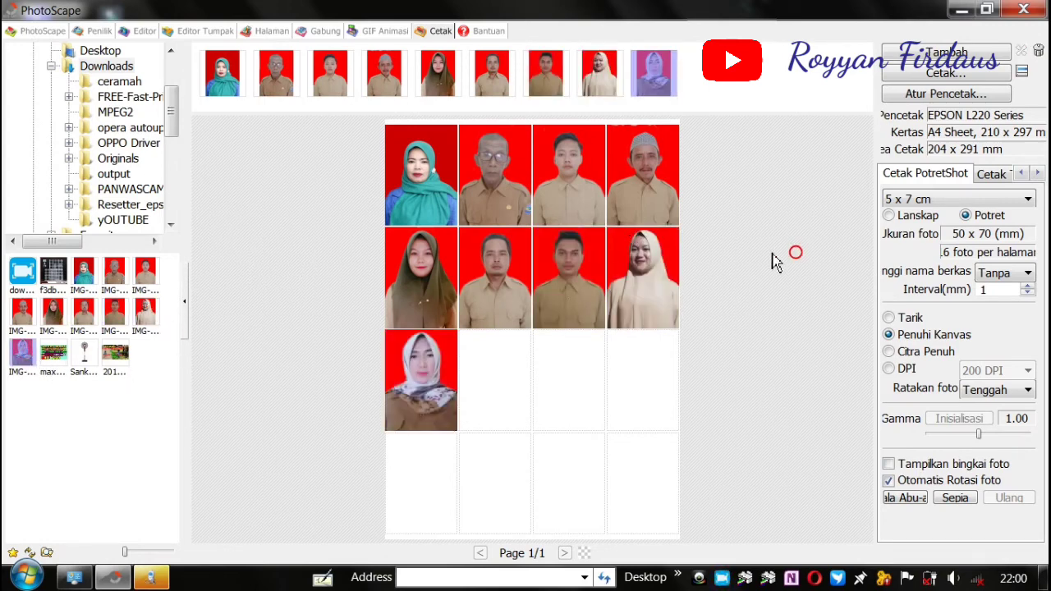
- Brighten the third, second, fourth and sixth photos on the print page with Terangkan
right_click(590, 170)
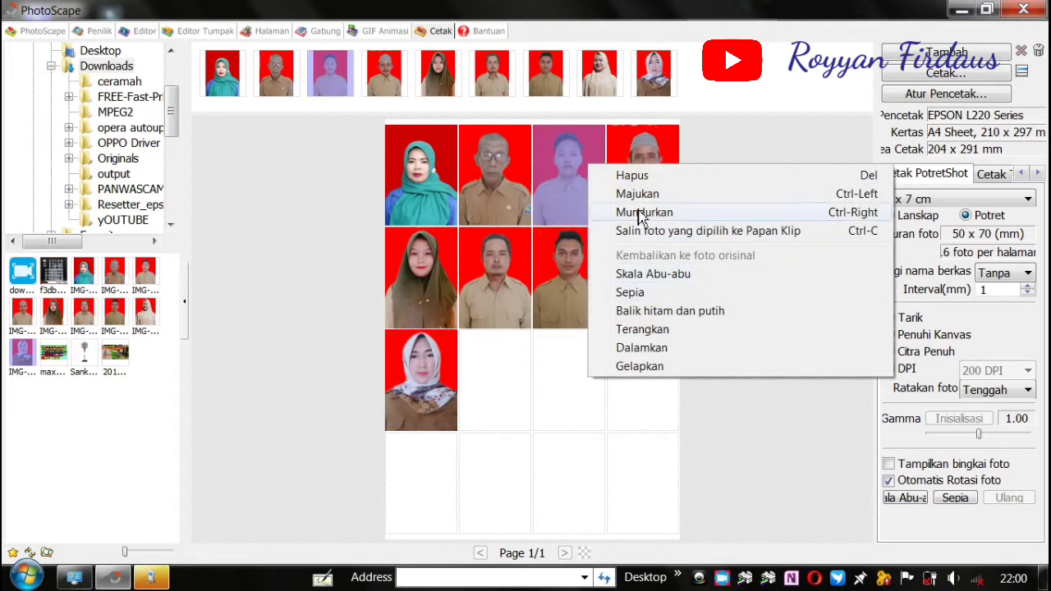
click(637, 331)
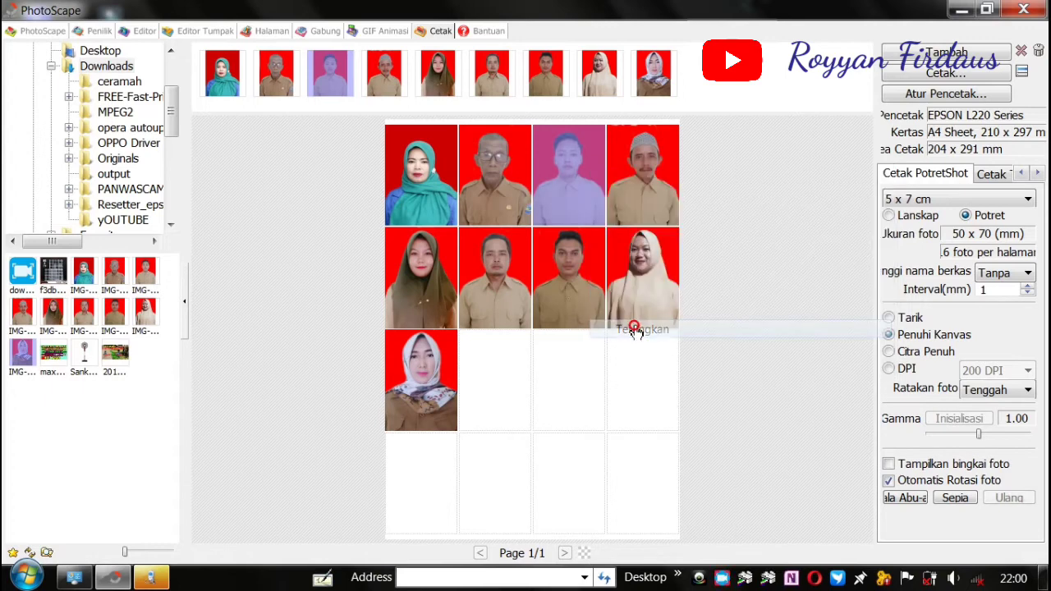
right_click(515, 203)
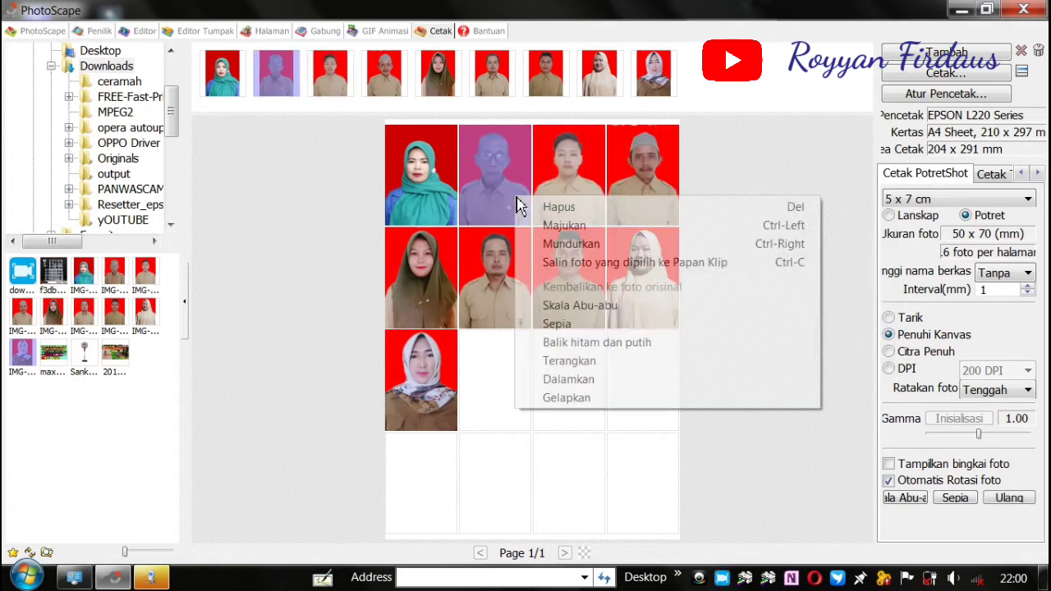
click(566, 366)
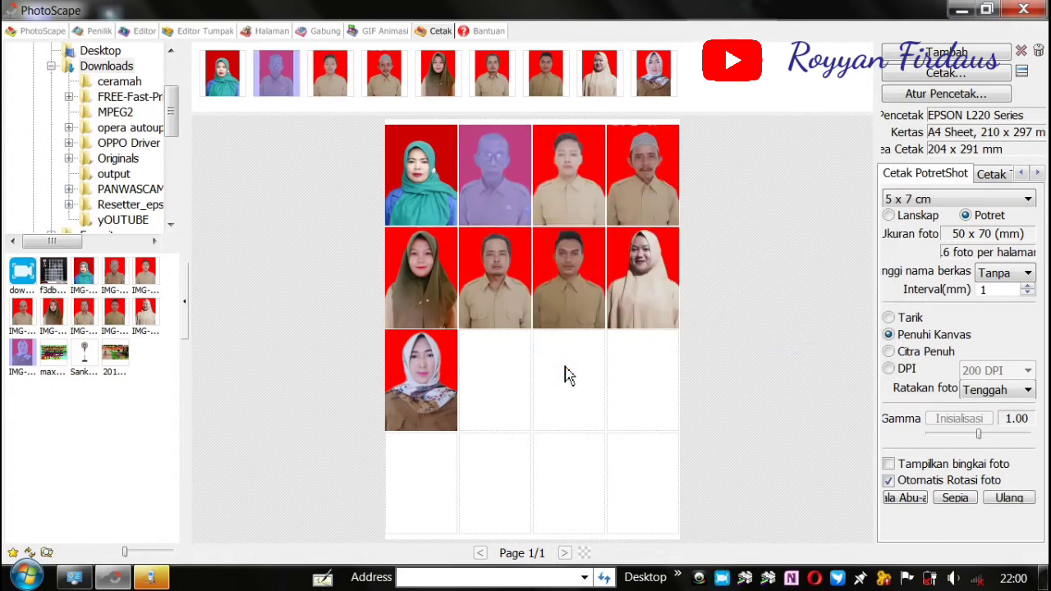
right_click(669, 201)
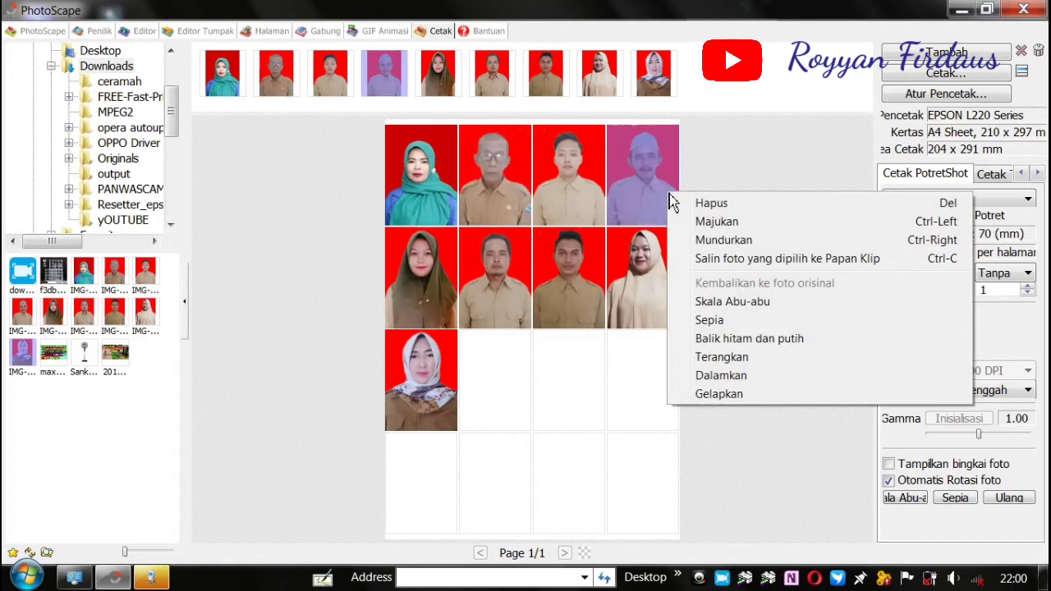
click(716, 359)
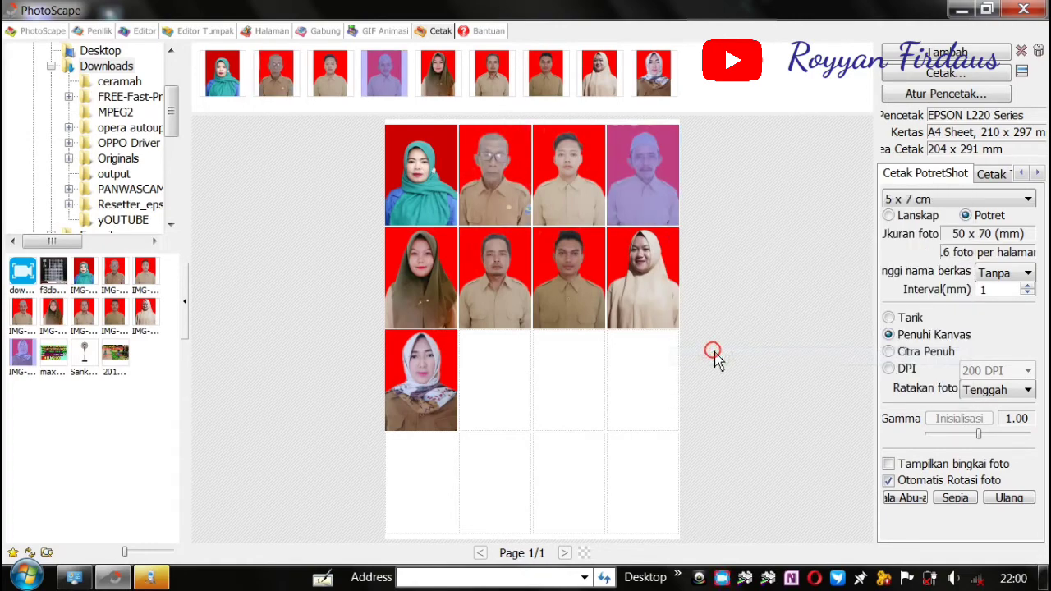
right_click(490, 291)
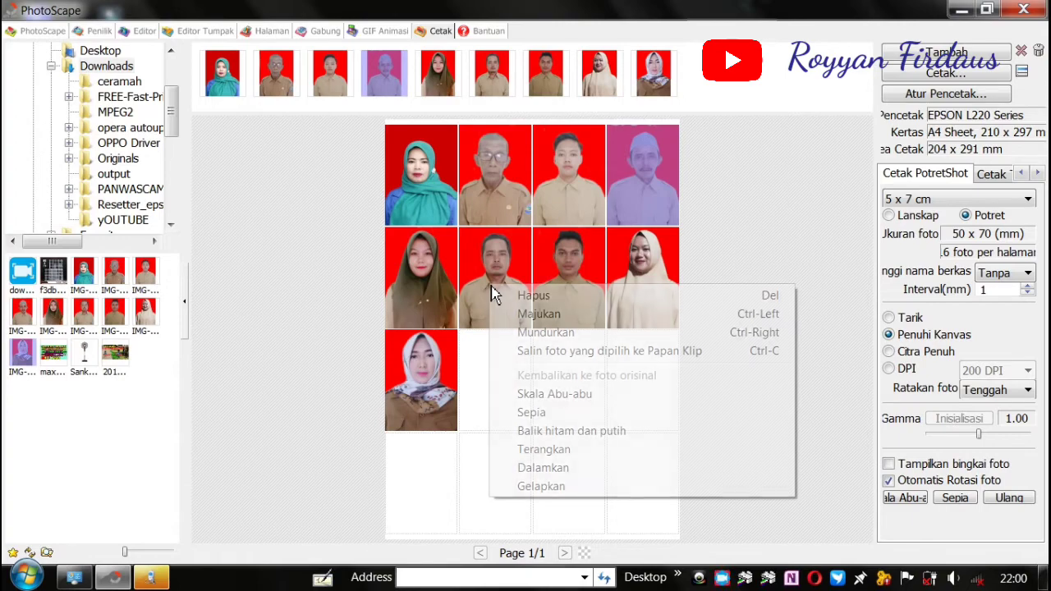
click(544, 450)
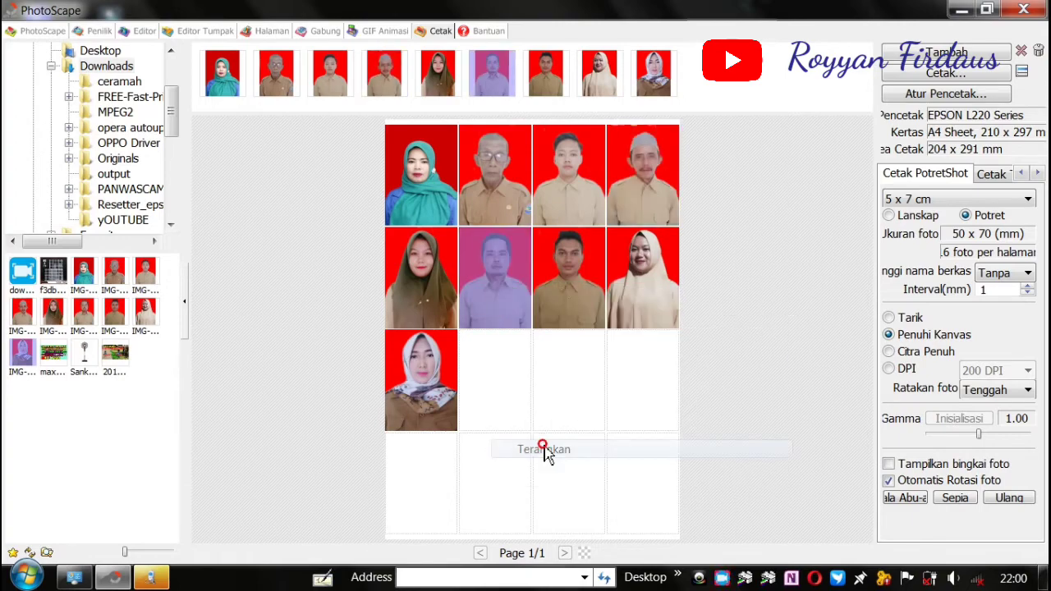
- Brighten the seventh, eighth and fifth photos, then brighten the fourth photo once more
right_click(564, 264)
click(609, 423)
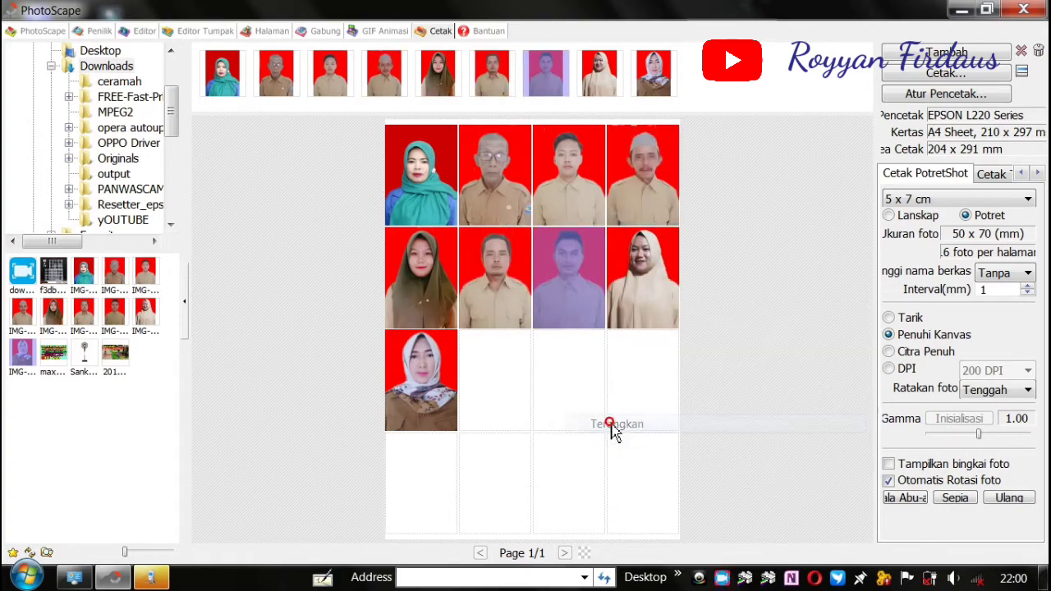
right_click(649, 294)
click(689, 450)
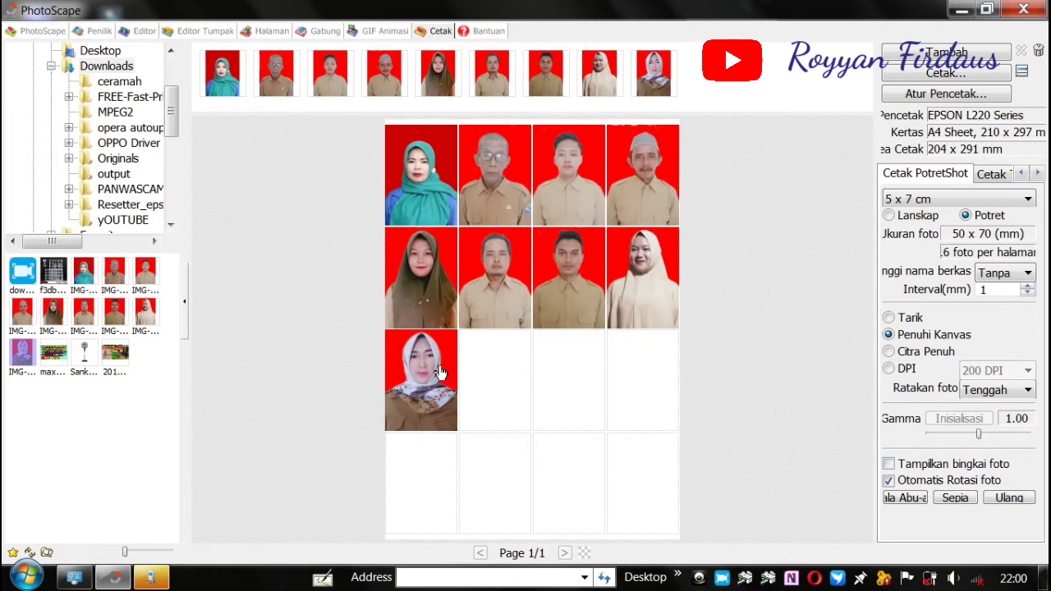
right_click(435, 294)
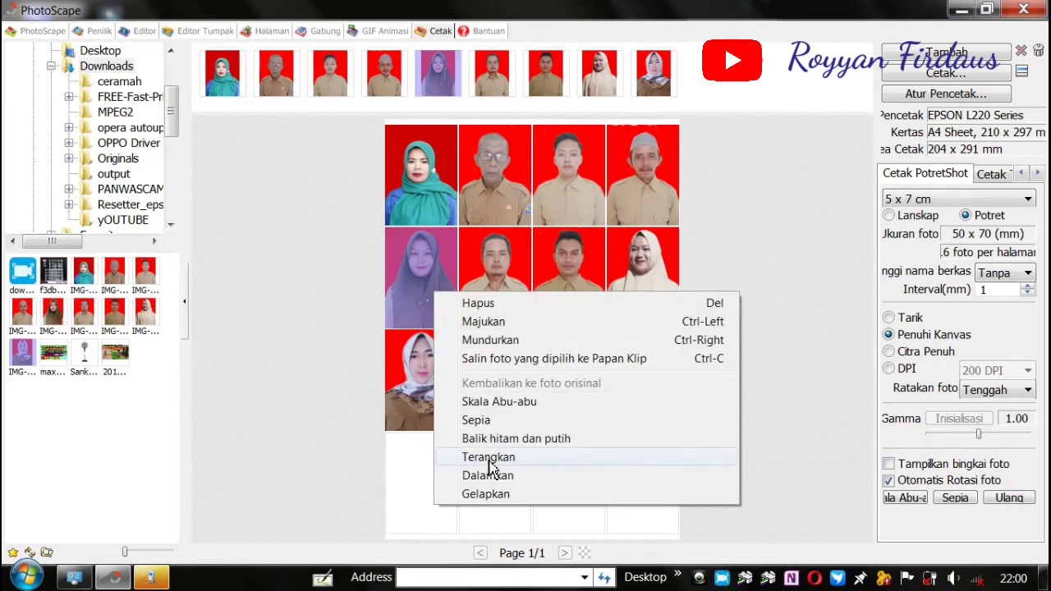
click(489, 460)
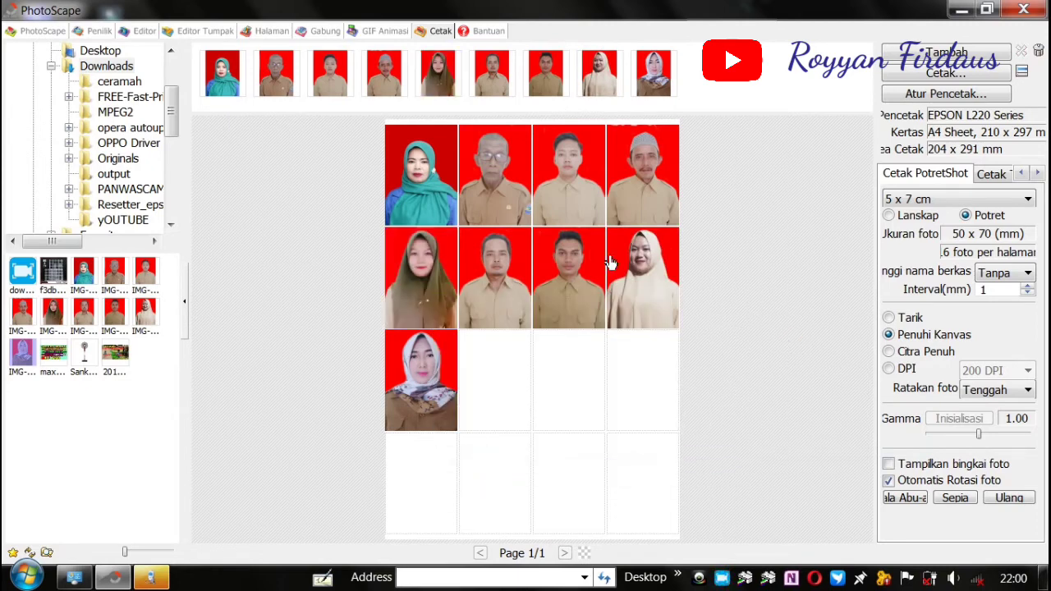
right_click(667, 182)
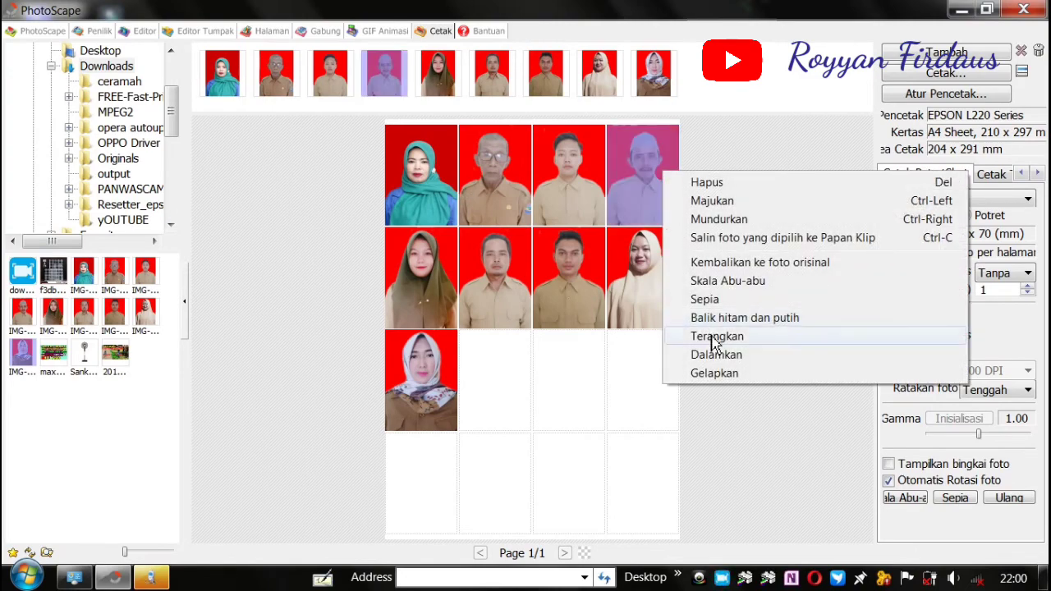
click(711, 335)
click(741, 206)
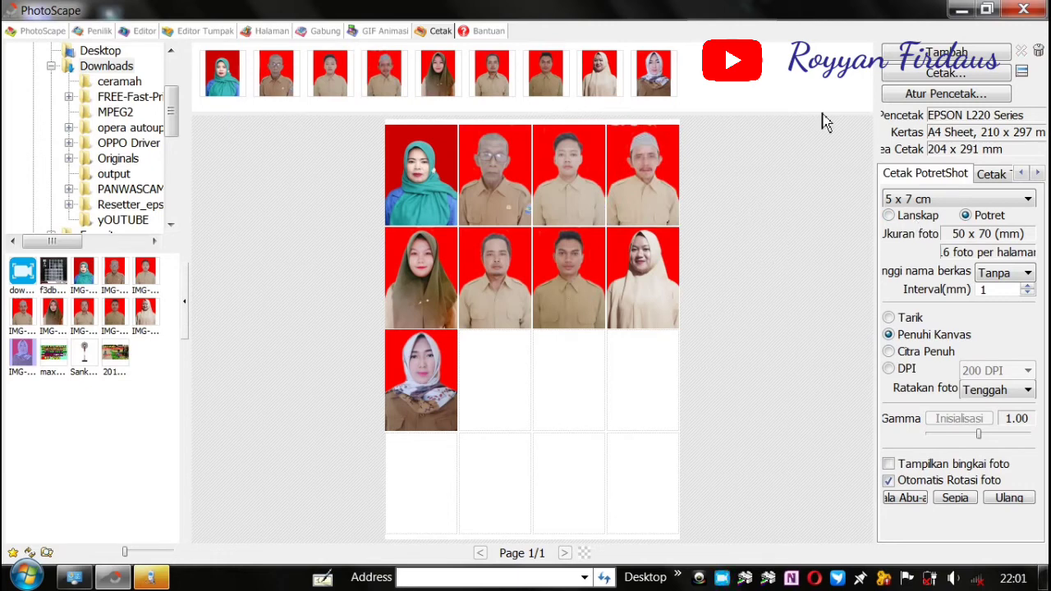
click(944, 96)
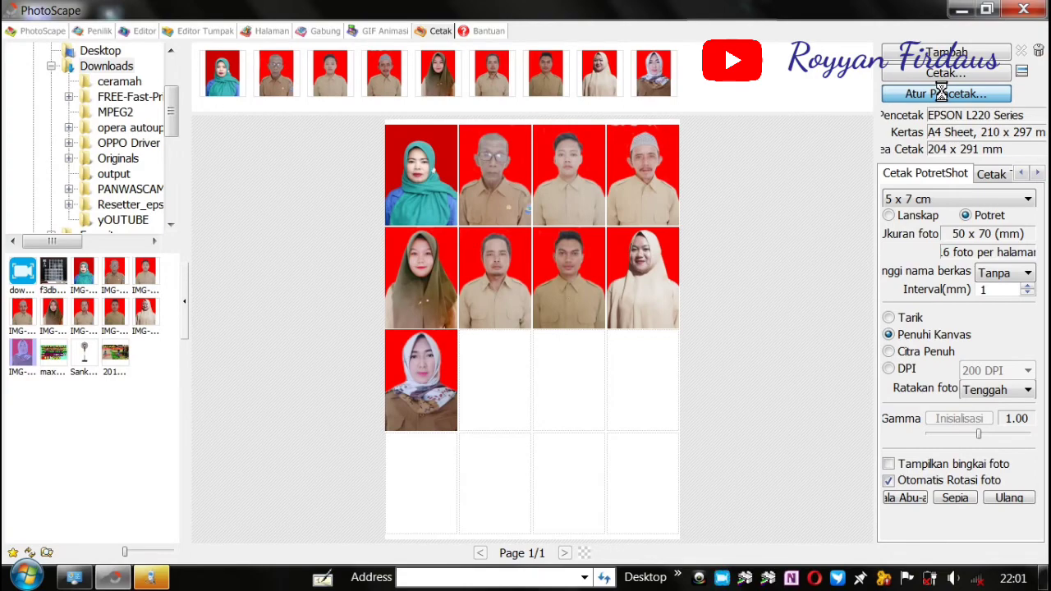
- Set the EPSON L220 to Epson Premium Glossy paper at Tinggi quality and confirm both dialogs
click(703, 193)
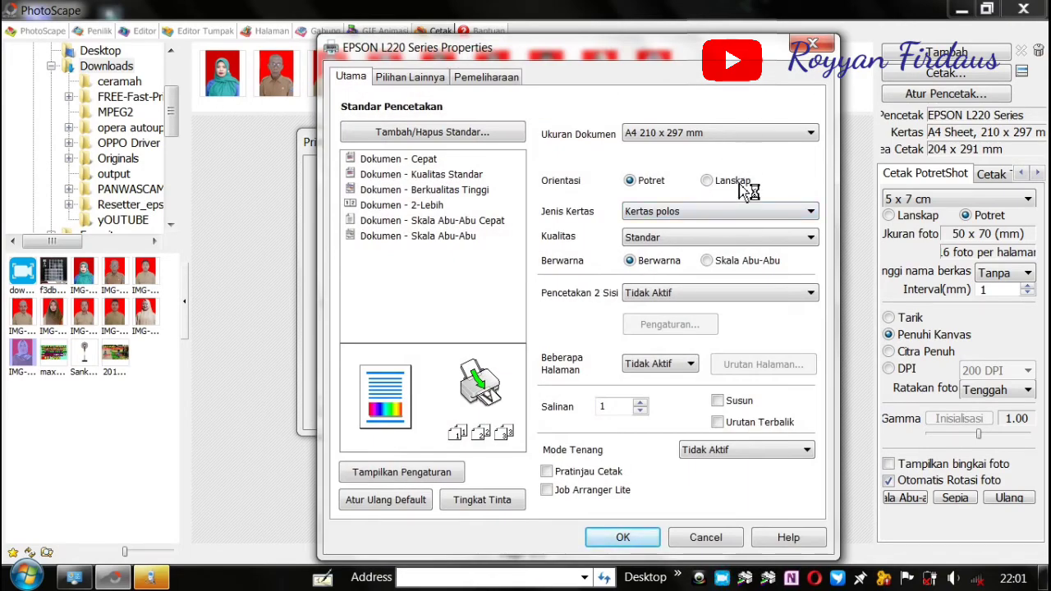
click(745, 213)
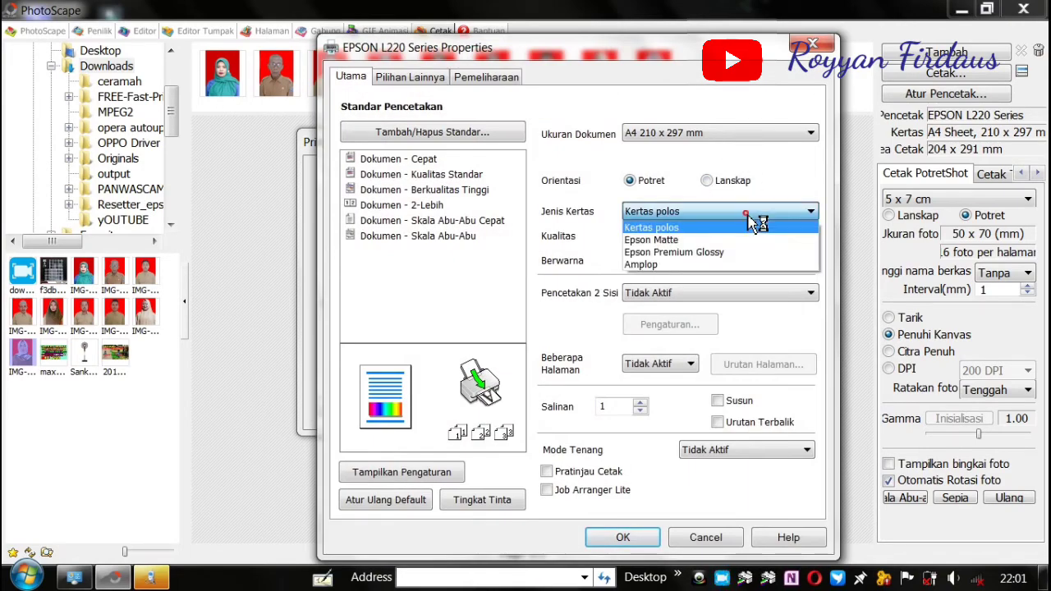
click(694, 253)
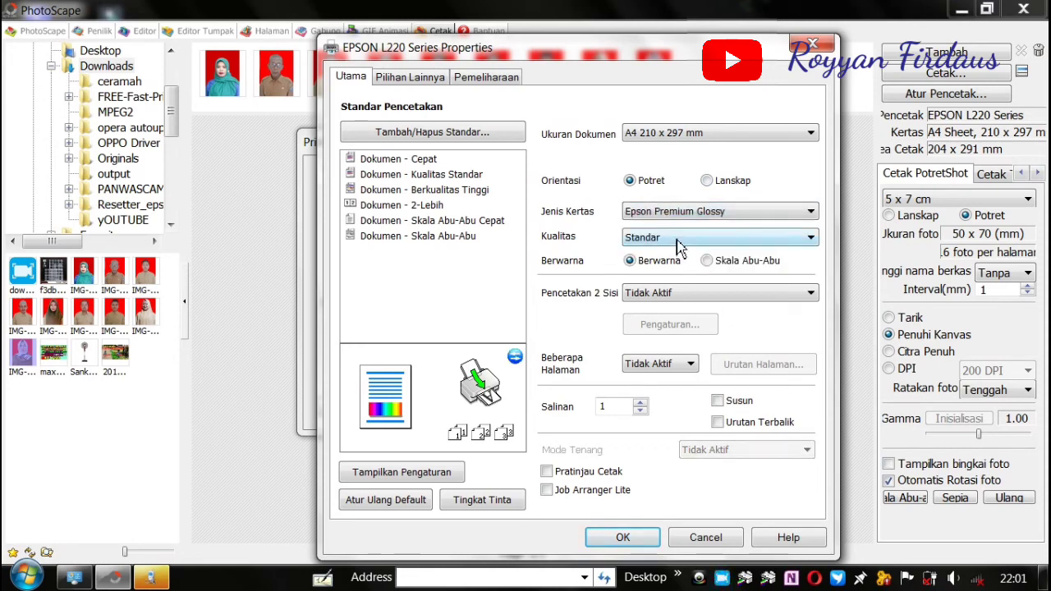
click(678, 238)
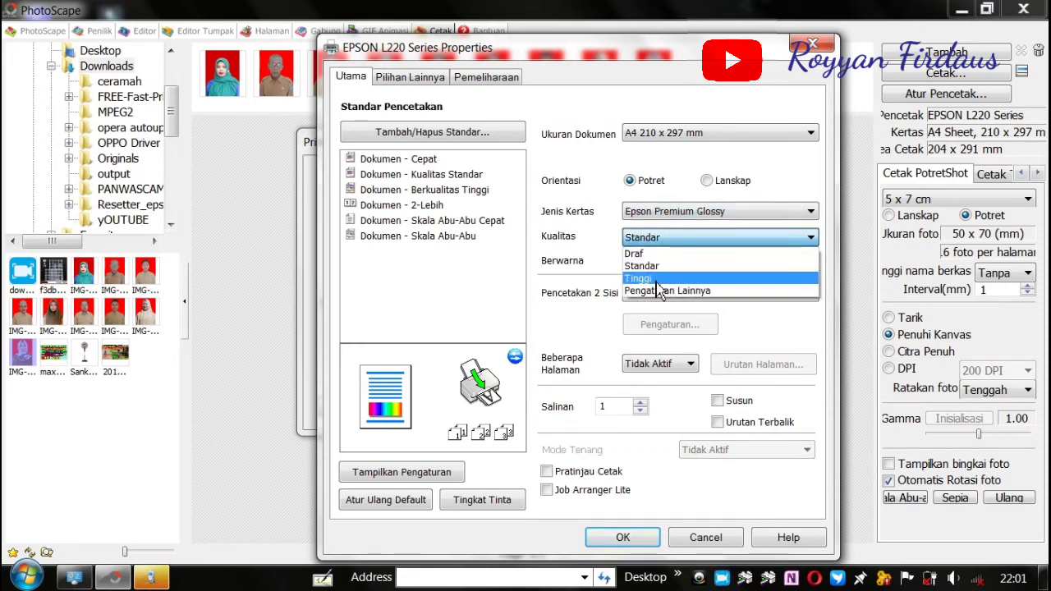
click(655, 281)
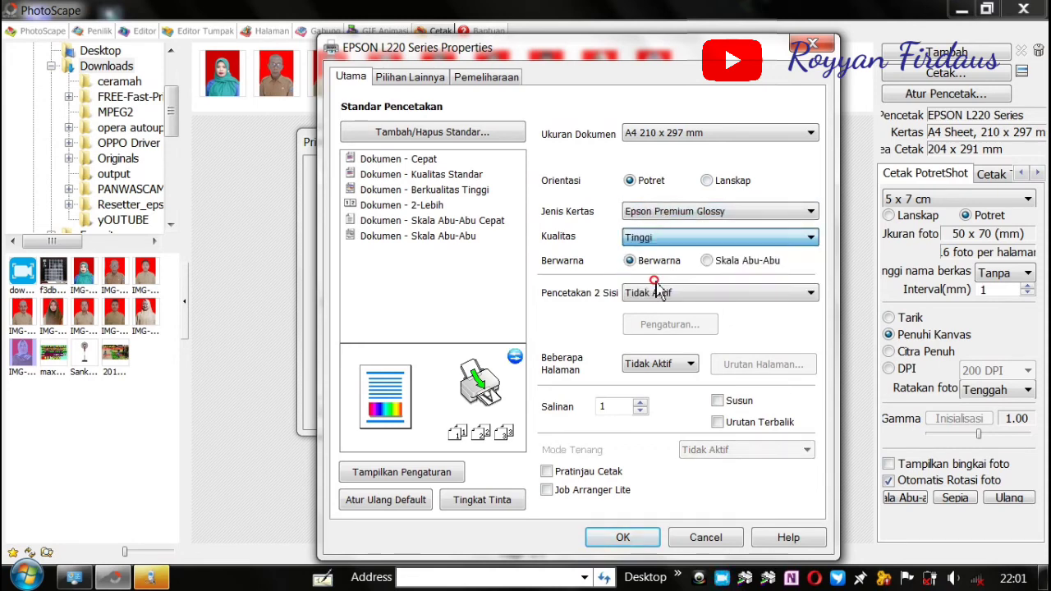
click(624, 538)
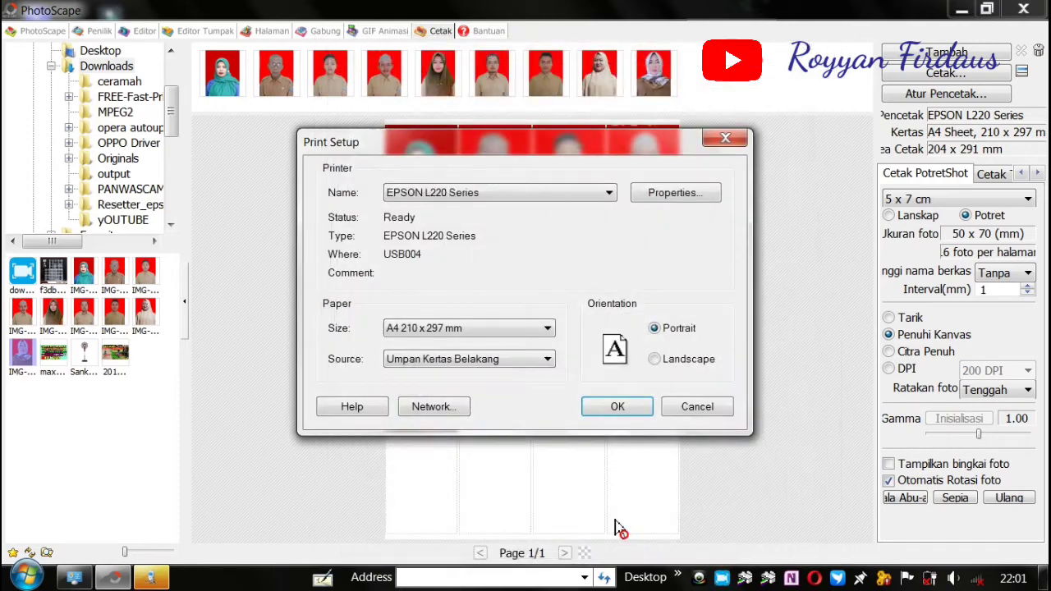
click(609, 407)
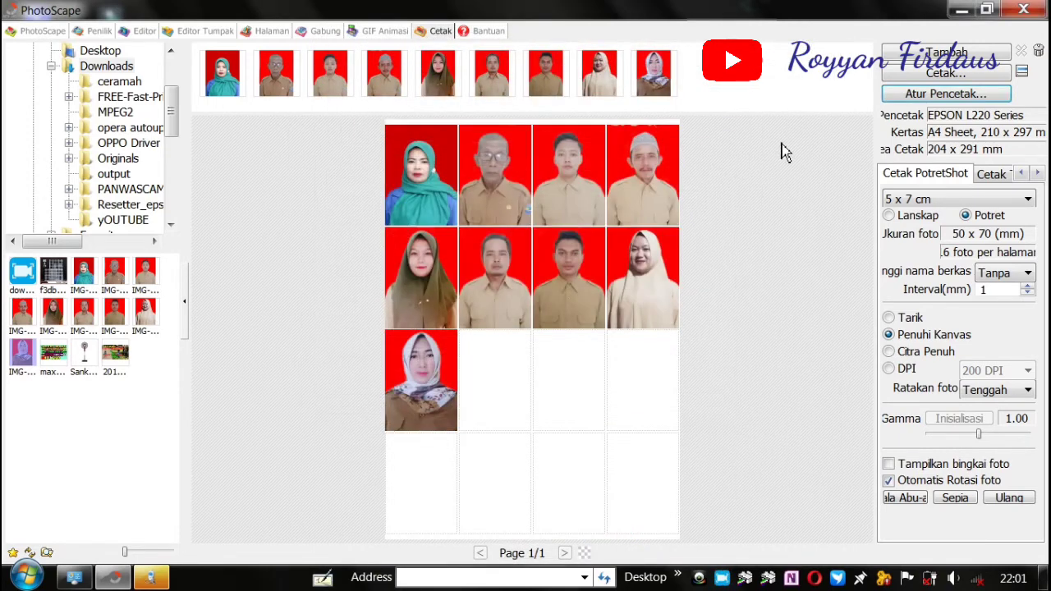
- Set the PotretShot photo size to 3 x 4 cm
click(933, 201)
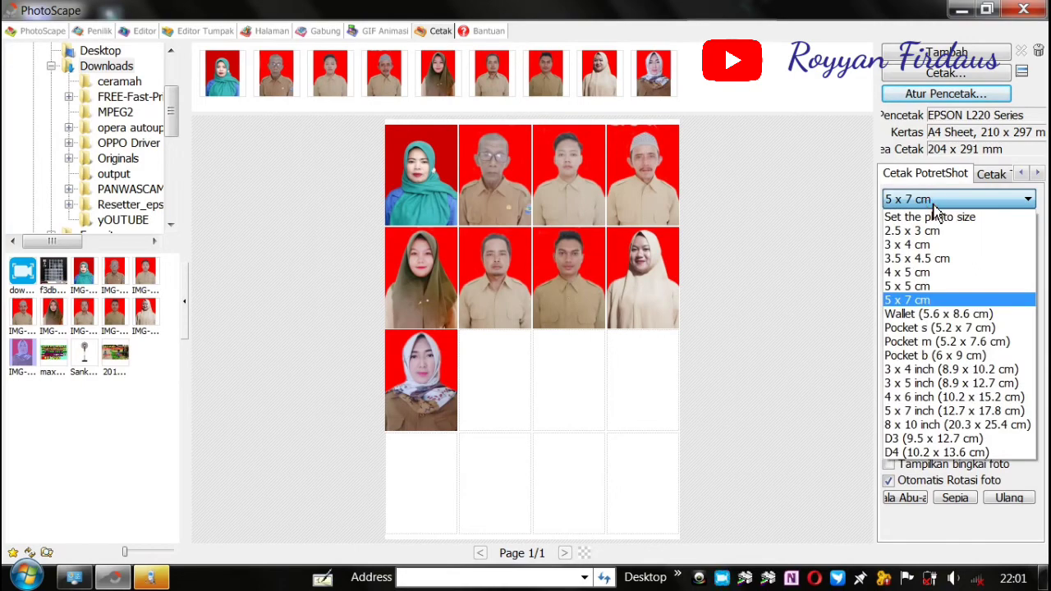
click(936, 217)
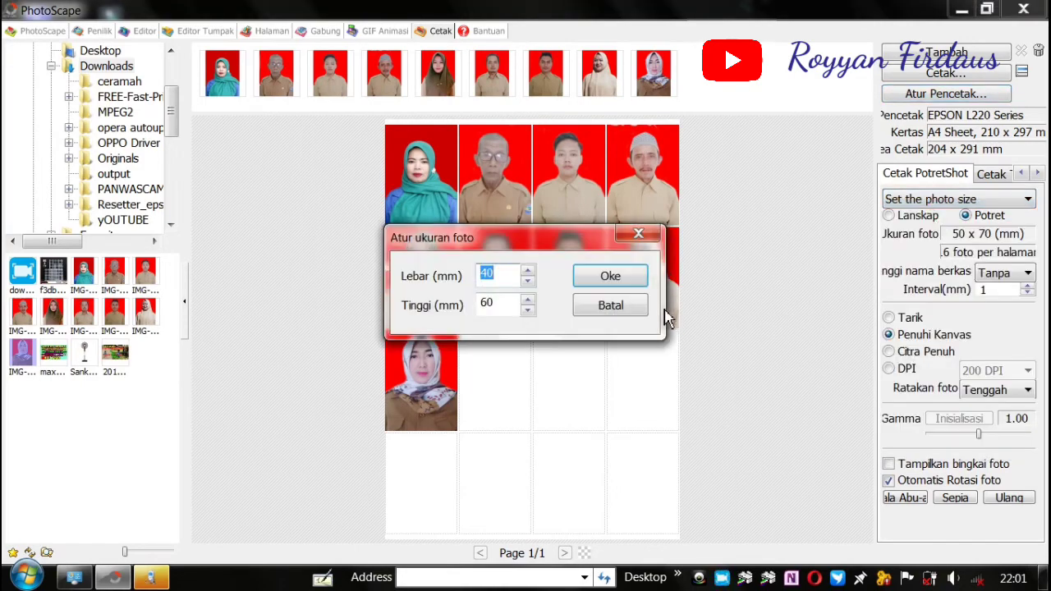
click(624, 279)
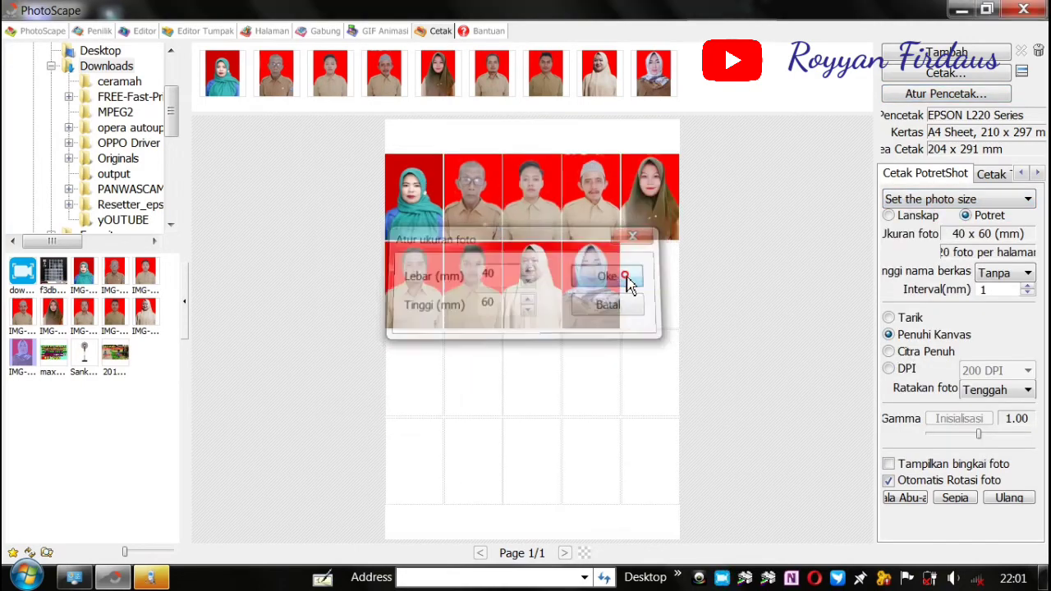
click(982, 204)
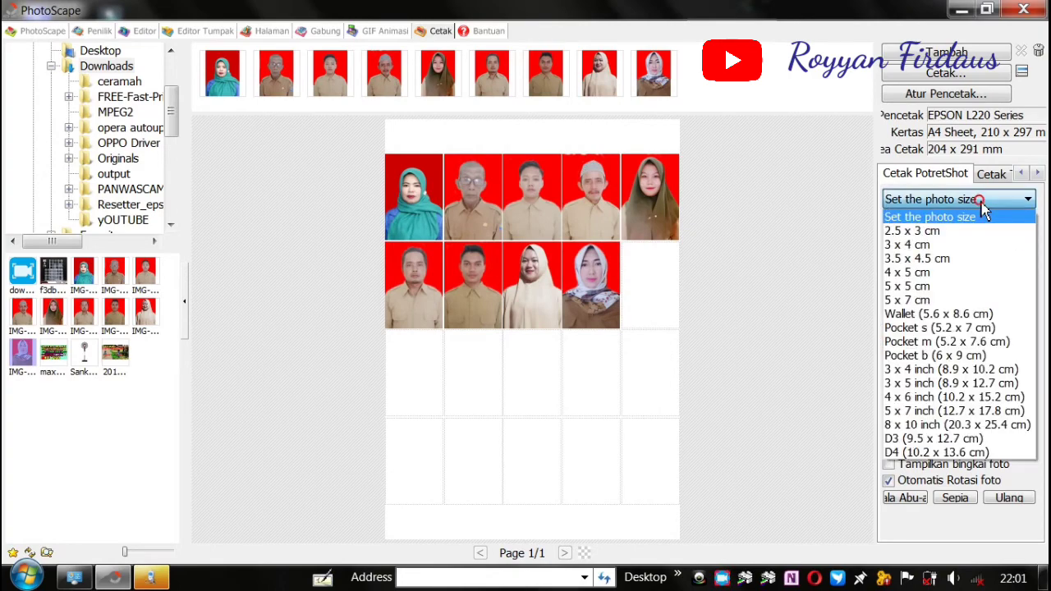
click(920, 249)
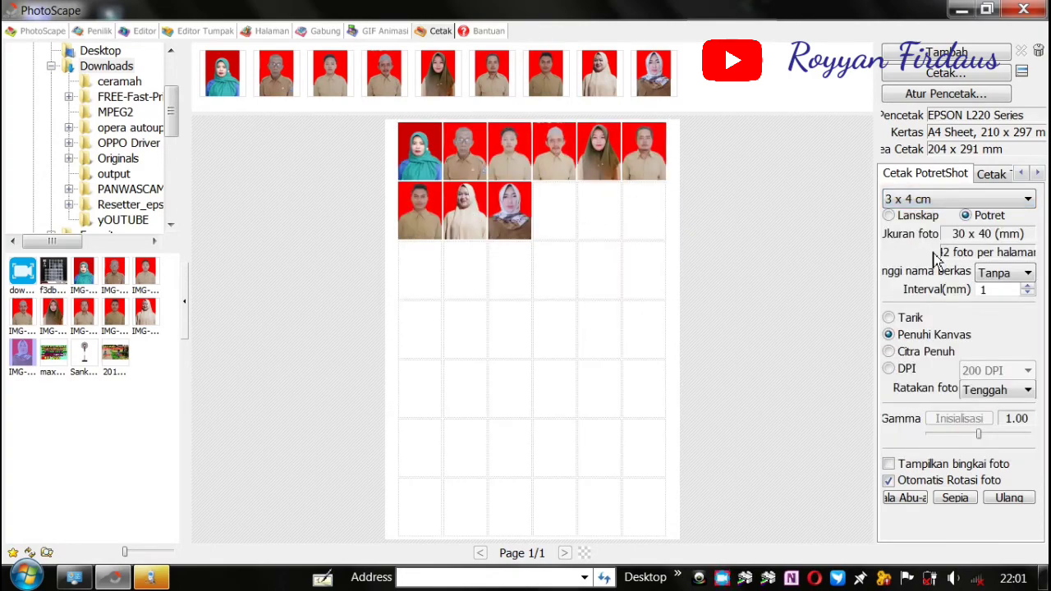
- Widen the interval between photos to 9 mm
click(1027, 286)
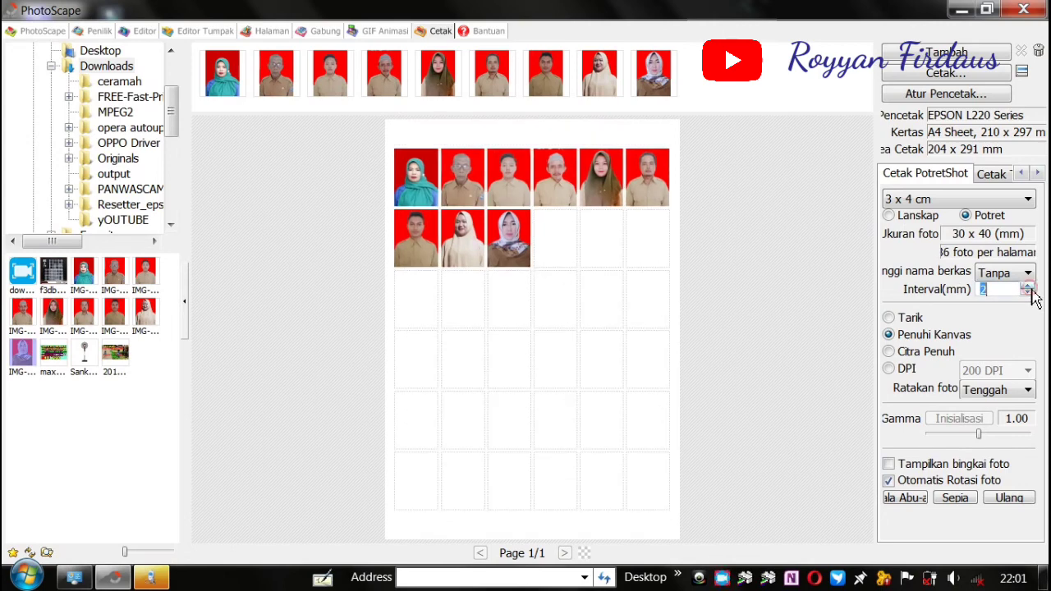
click(1026, 286)
click(1027, 286)
click(1027, 286)
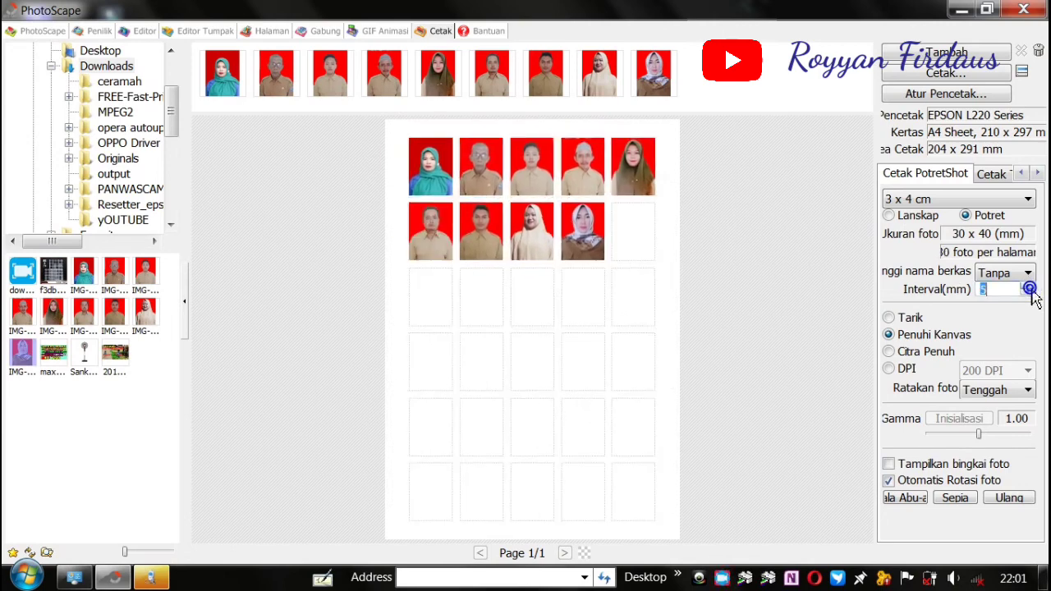
click(1026, 287)
click(1026, 287)
click(1026, 288)
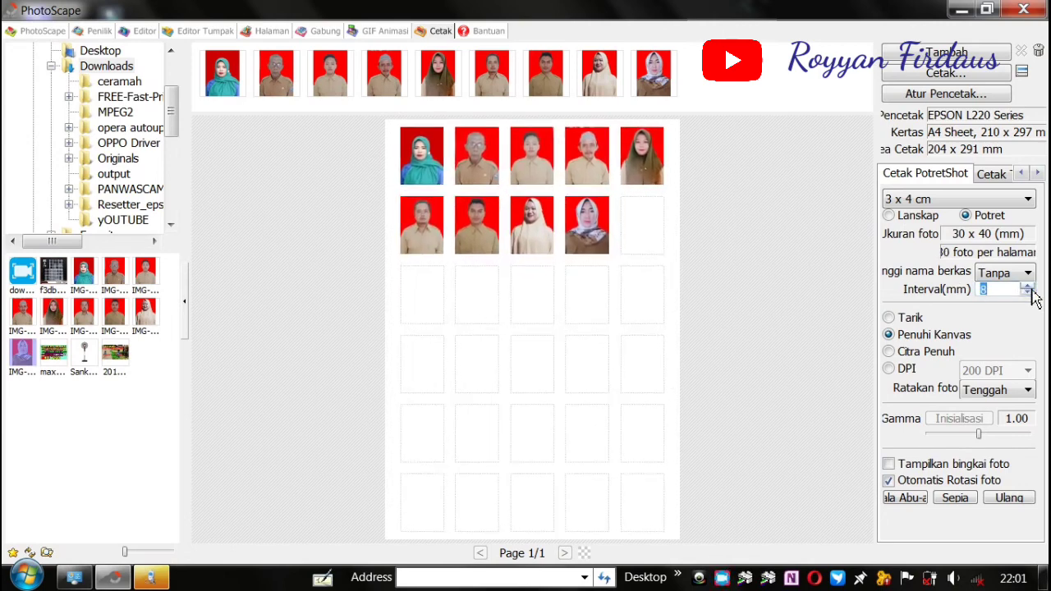
click(1027, 288)
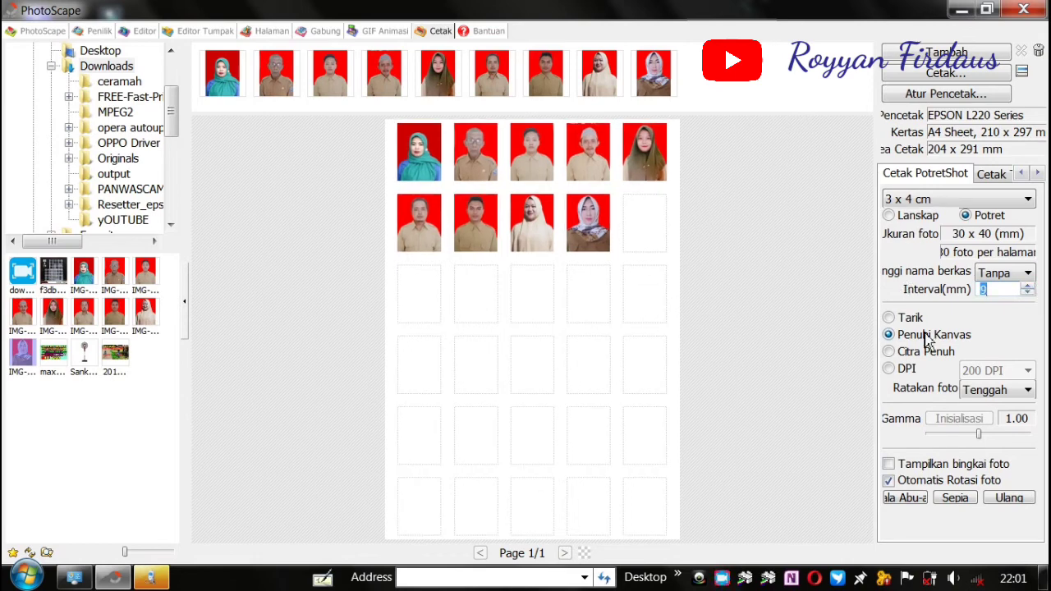
- Set gamma to 1.60 for brighter prints and bring up the Cetak print dialog
click(982, 434)
drag(983, 435, 1000, 438)
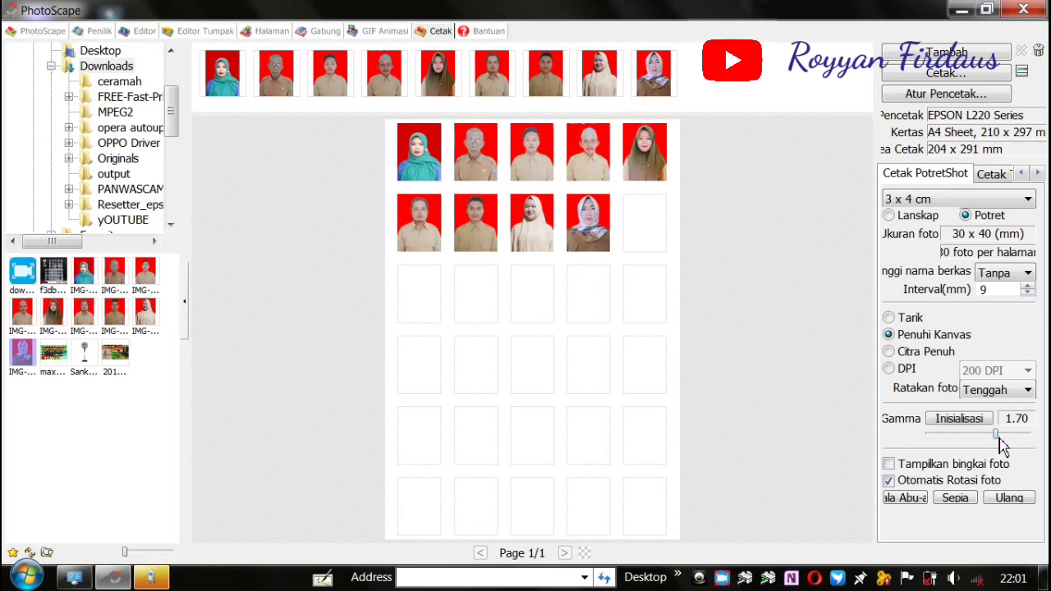
drag(997, 437, 993, 437)
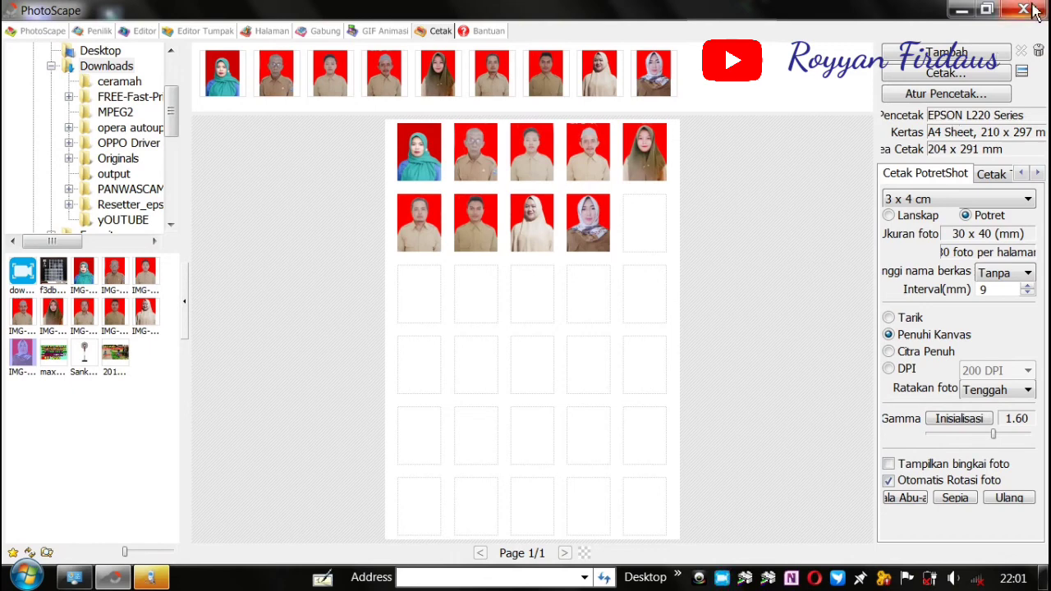
click(946, 73)
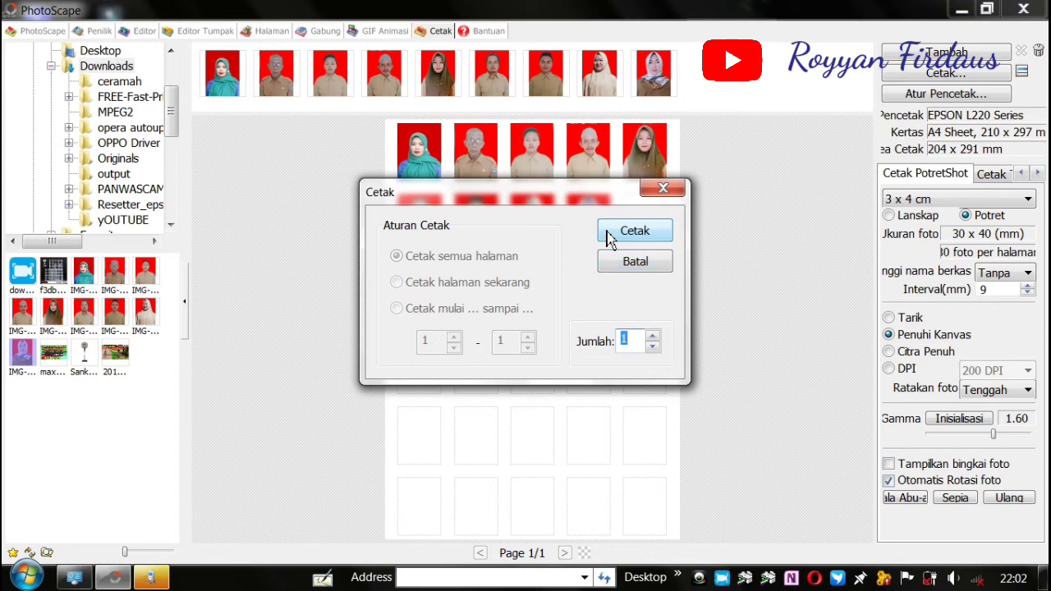
right_click(722, 579)
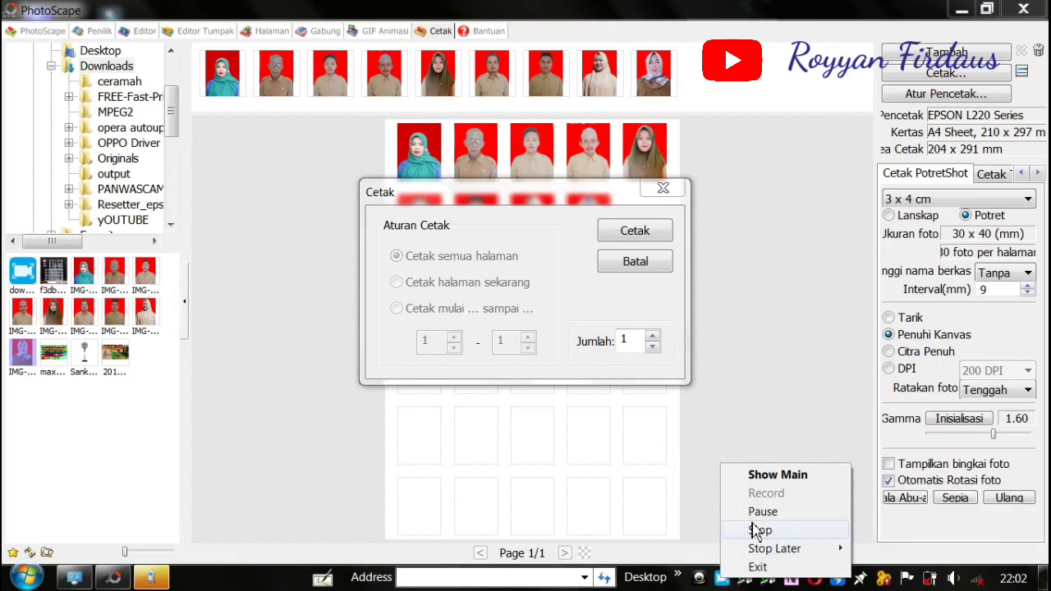